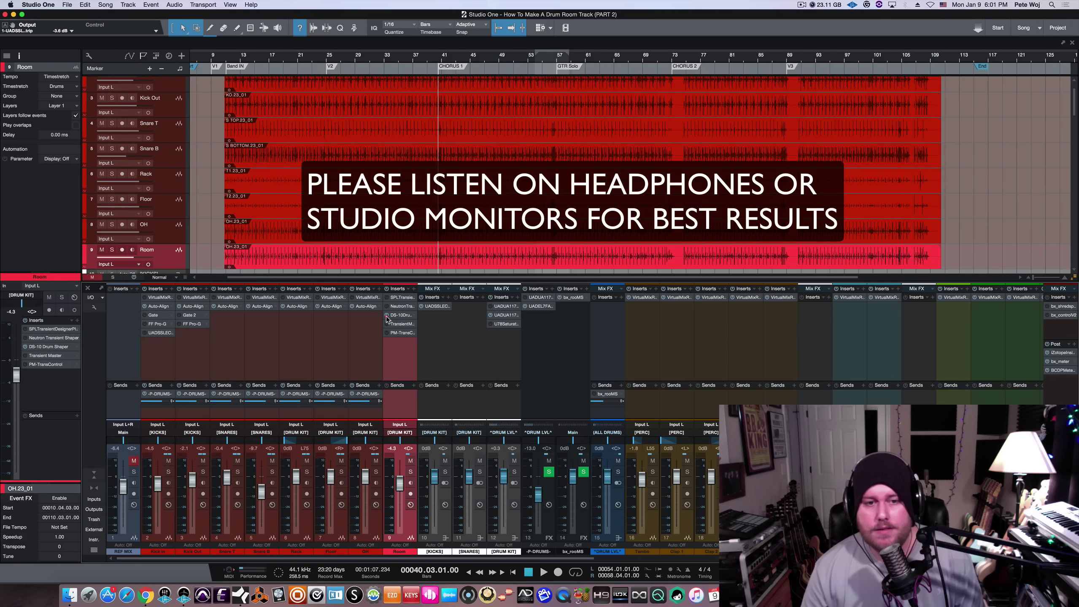
# Mute the Room track and play the drum mix to hear it without the room
pyautogui.click(410, 461)
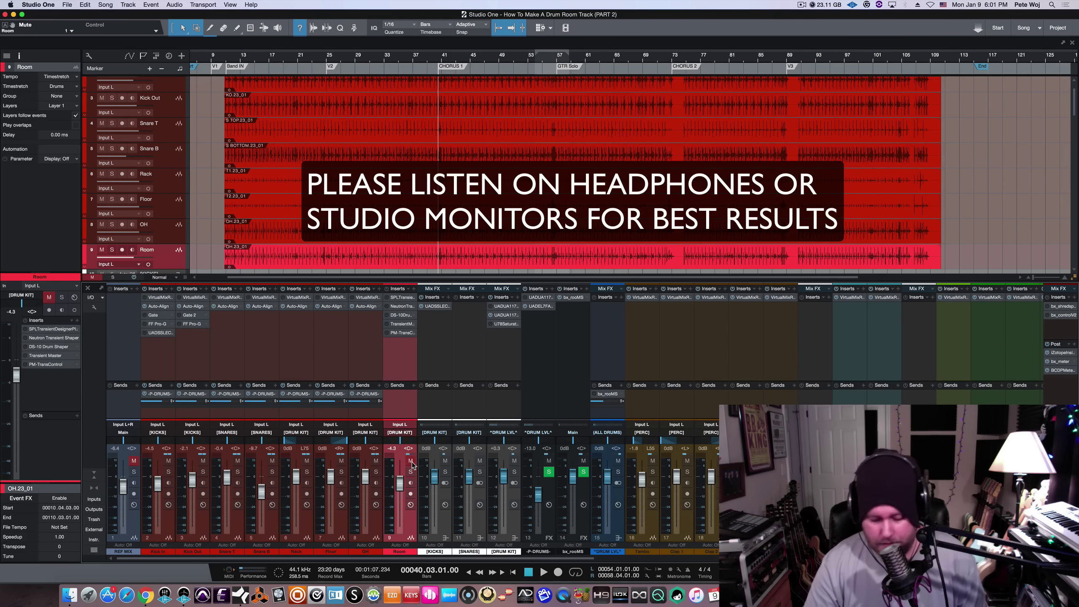
pyautogui.press('space')
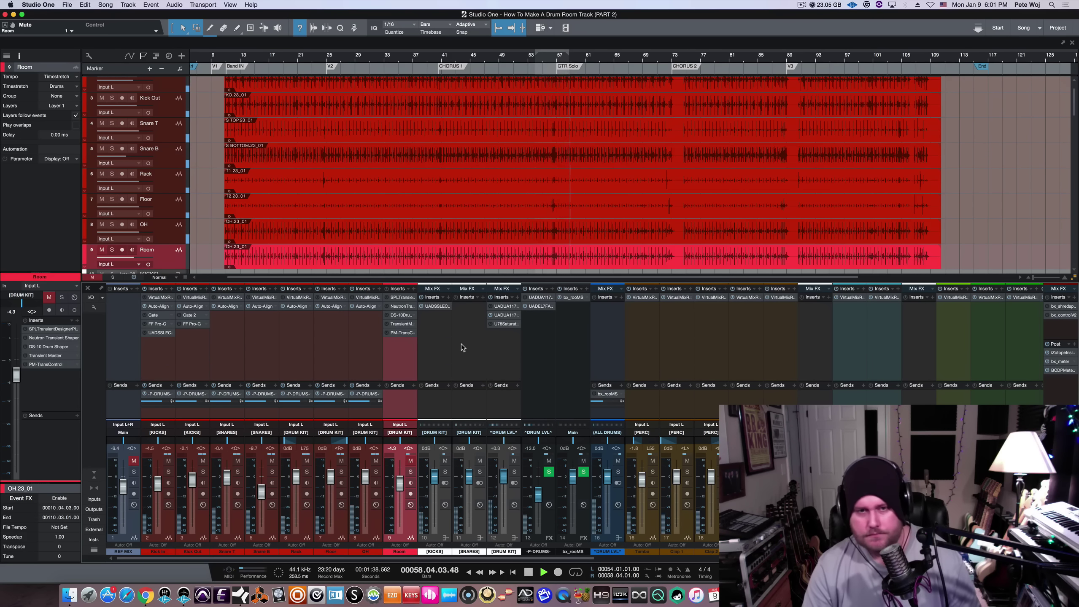
pyautogui.press('space')
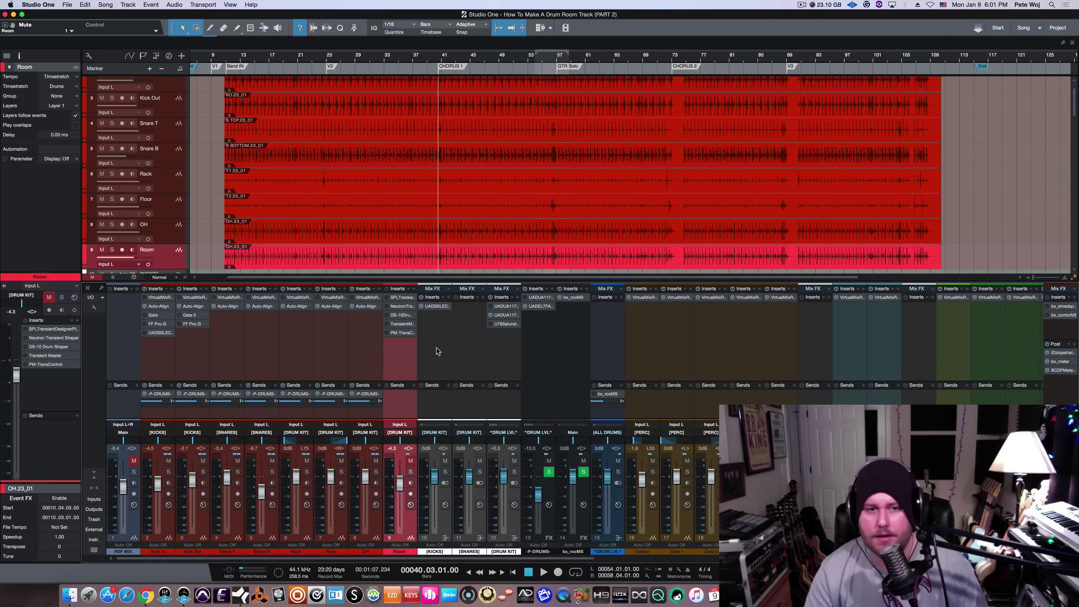
pyautogui.click(505, 315)
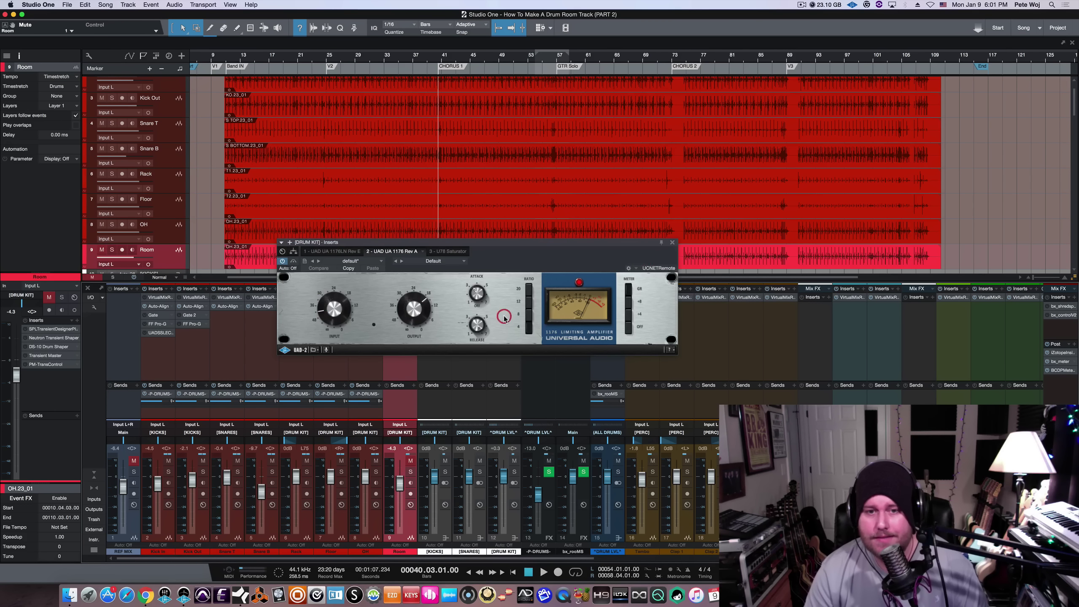
pyautogui.click(671, 243)
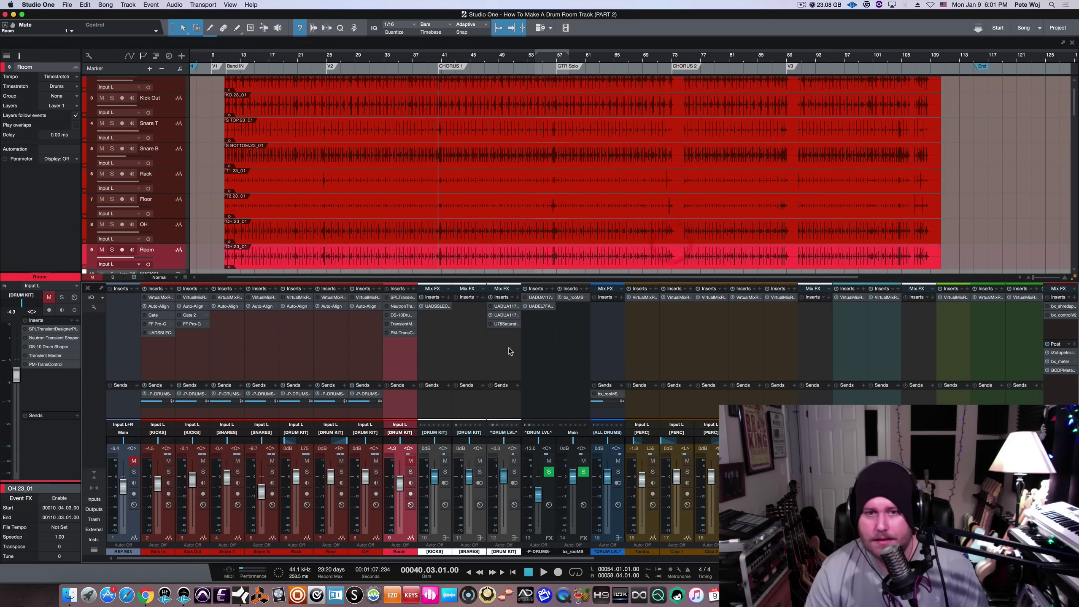
pyautogui.click(537, 308)
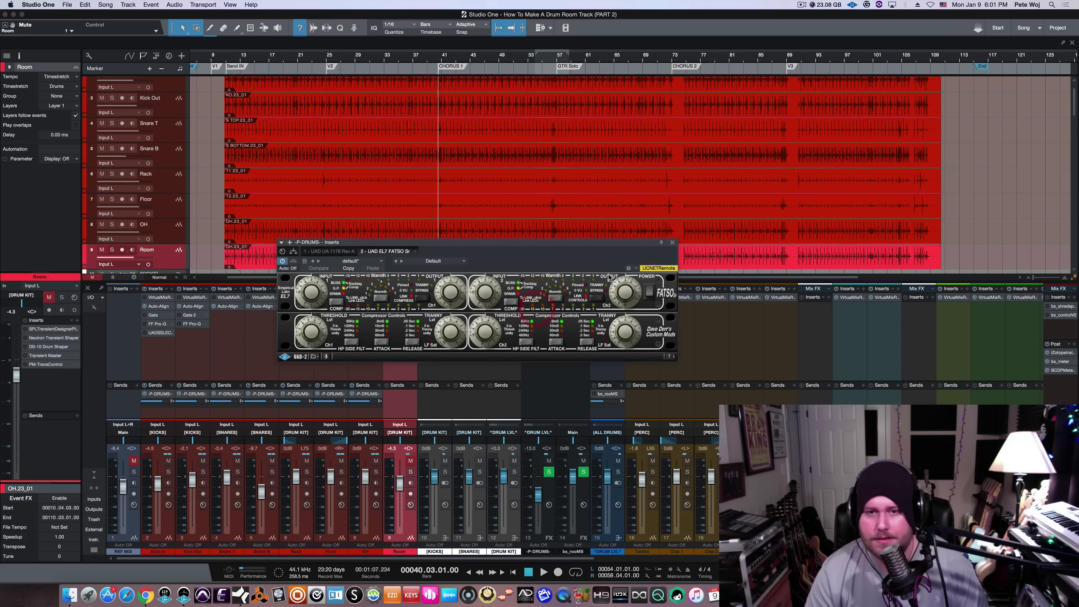
pyautogui.click(672, 243)
pyautogui.hscroll(9, 676, 351)
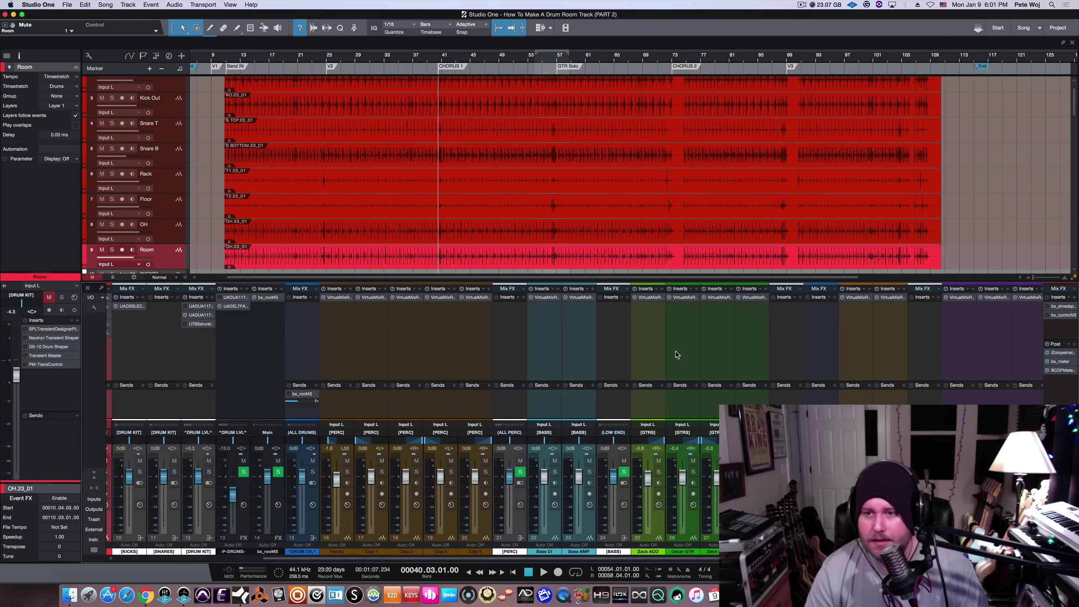
pyautogui.hscroll(2, 676, 351)
pyautogui.hscroll(5, 679, 335)
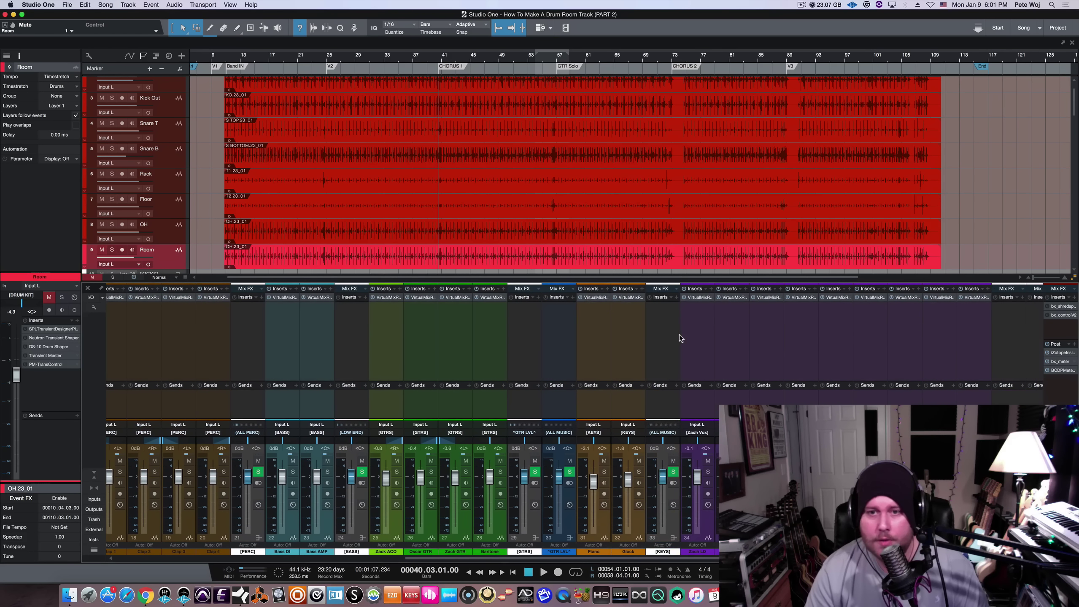
pyautogui.click(700, 299)
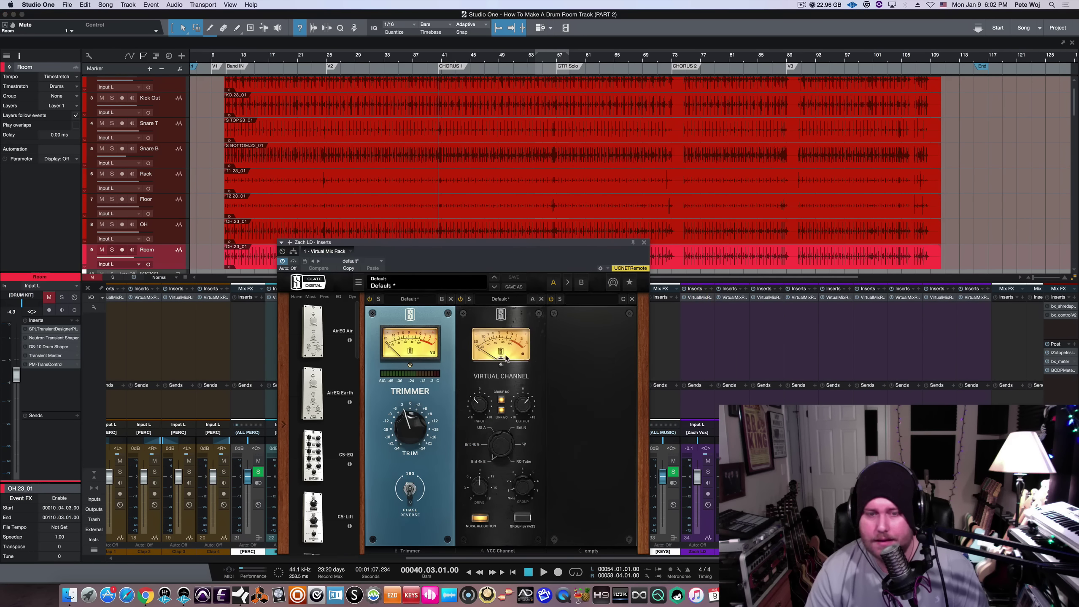
pyautogui.click(644, 243)
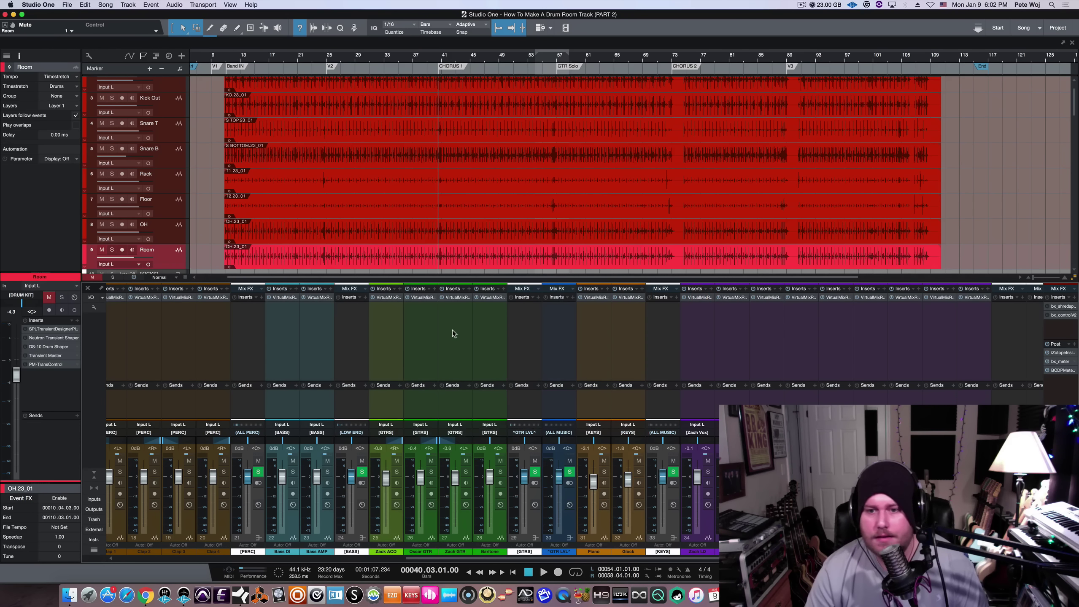
pyautogui.hscroll(-10, 451, 340)
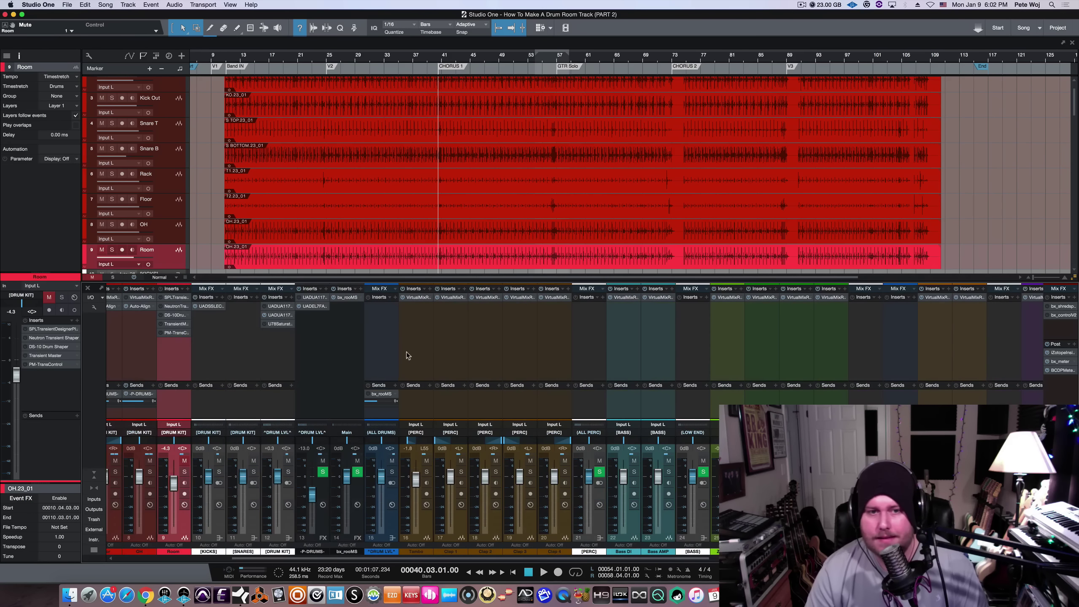
pyautogui.hscroll(-7, 271, 352)
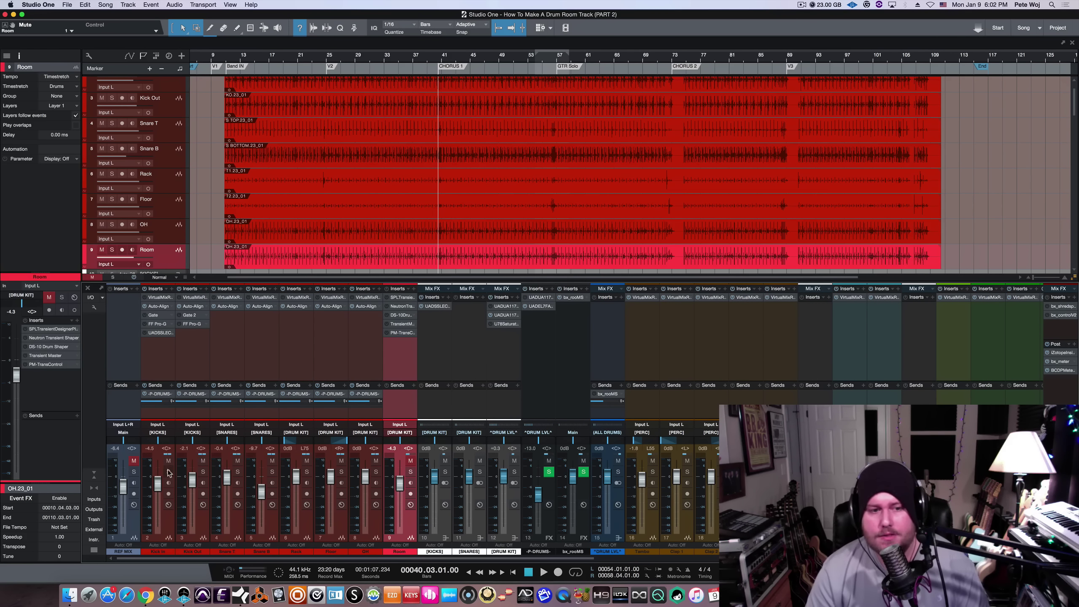
# Audition the soloed kick, snare and toms, then unsolo them and play the OH overheads alone
pyautogui.moveTo(168, 472); pyautogui.dragTo(376, 471)
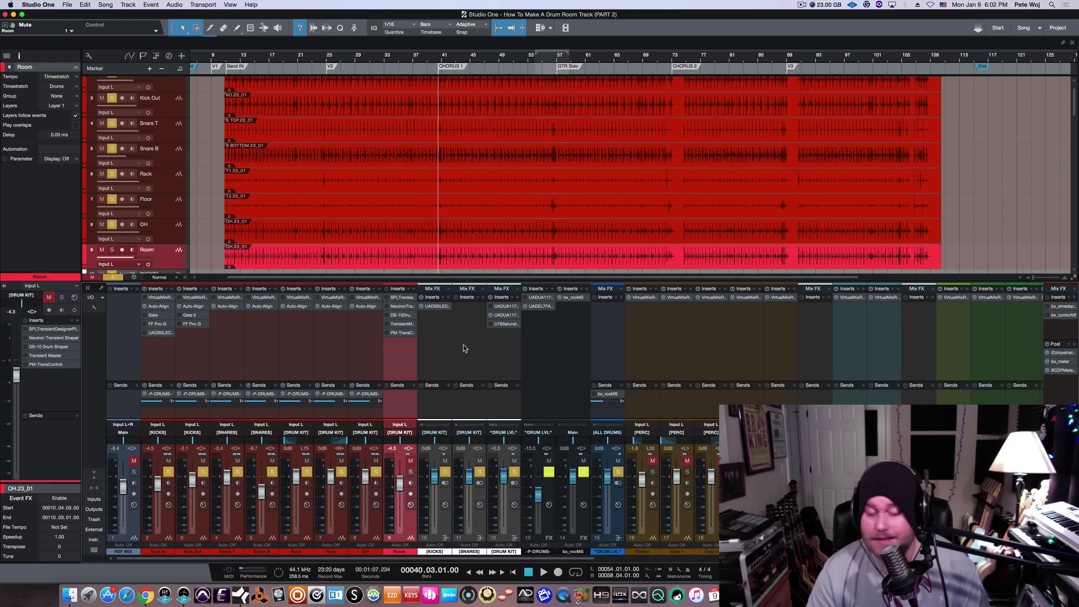
pyautogui.press('space')
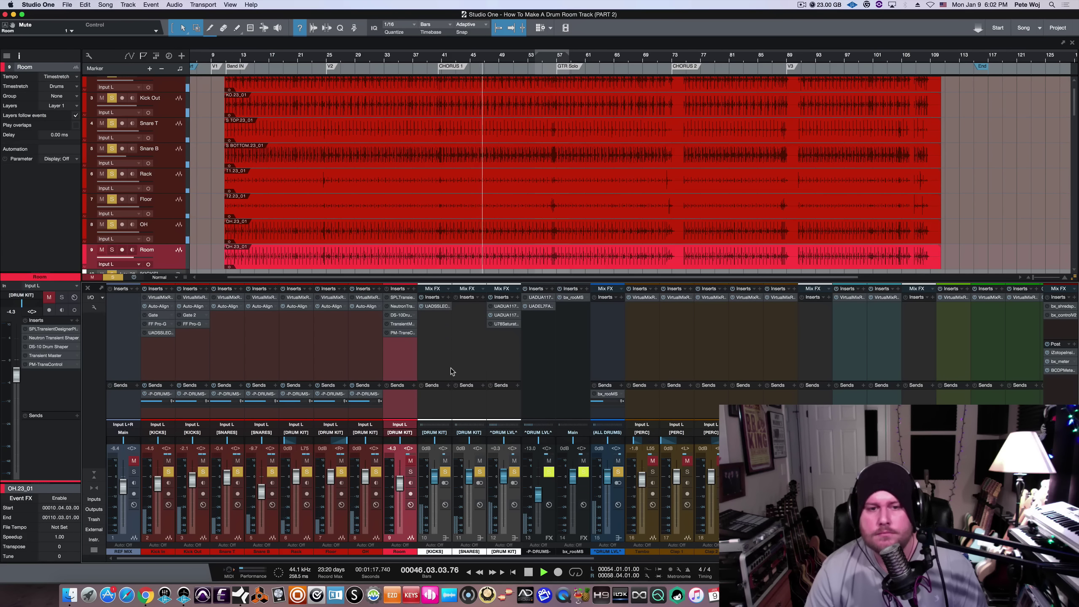
pyautogui.press('space')
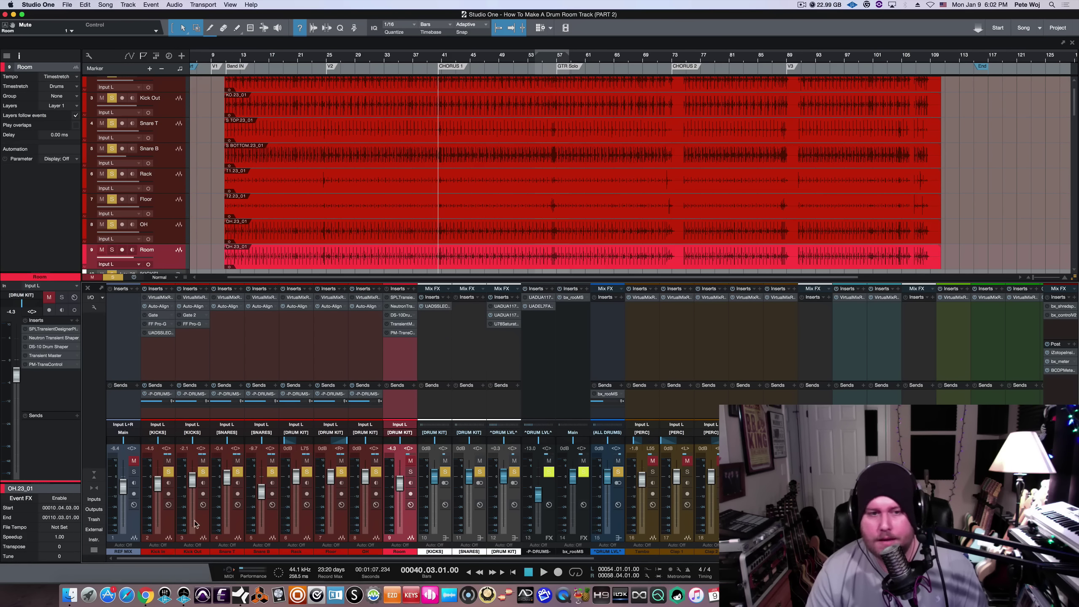
pyautogui.moveTo(169, 472); pyautogui.dragTo(342, 475)
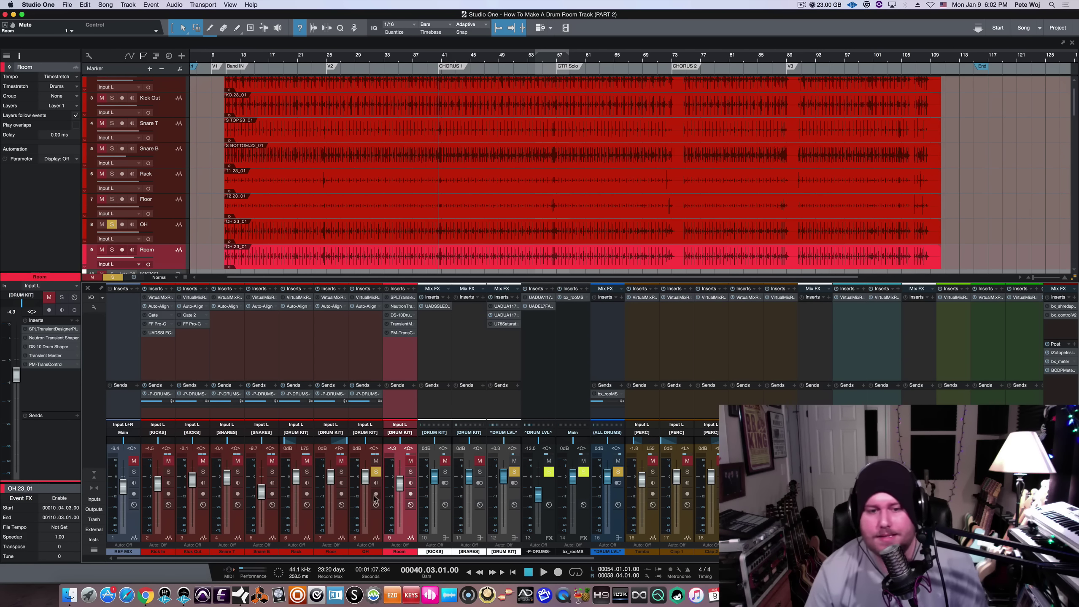
pyautogui.press('space')
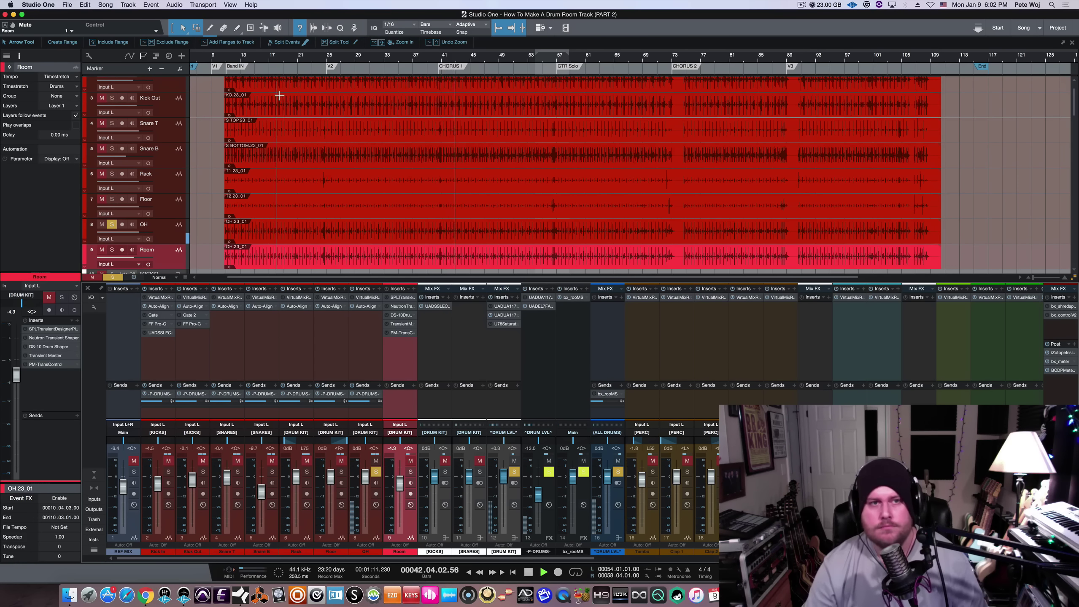
# Play the drums from the Band IN marker, then stop back at Band IN
pyautogui.click(239, 68)
pyautogui.press('space')
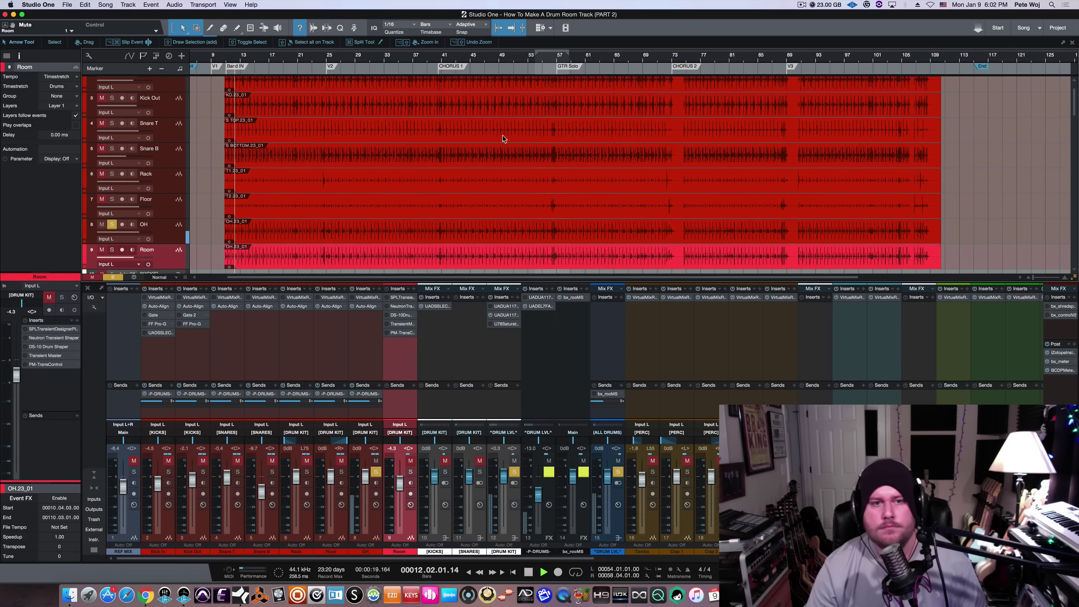
pyautogui.press('super')
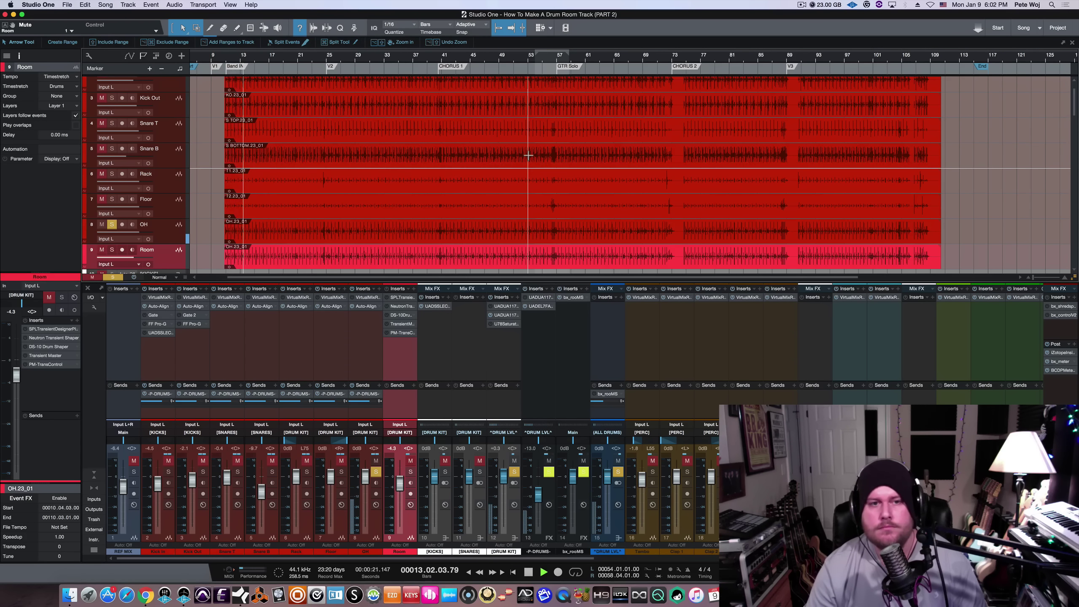
pyautogui.press('space')
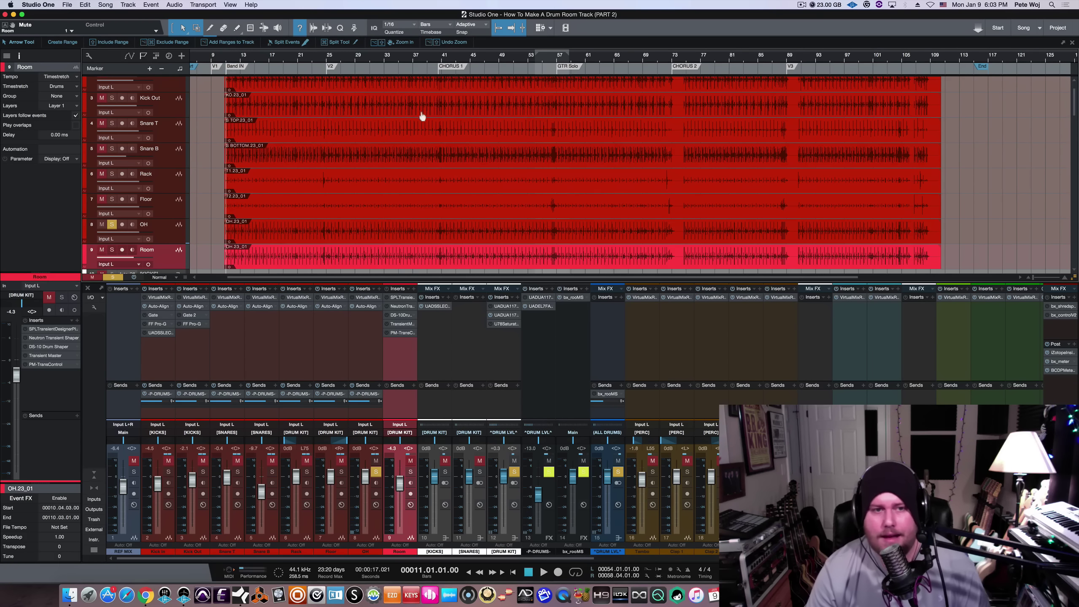
# Unsolo the OH track and solo the Room track instead
pyautogui.scroll(-3, 424, 172)
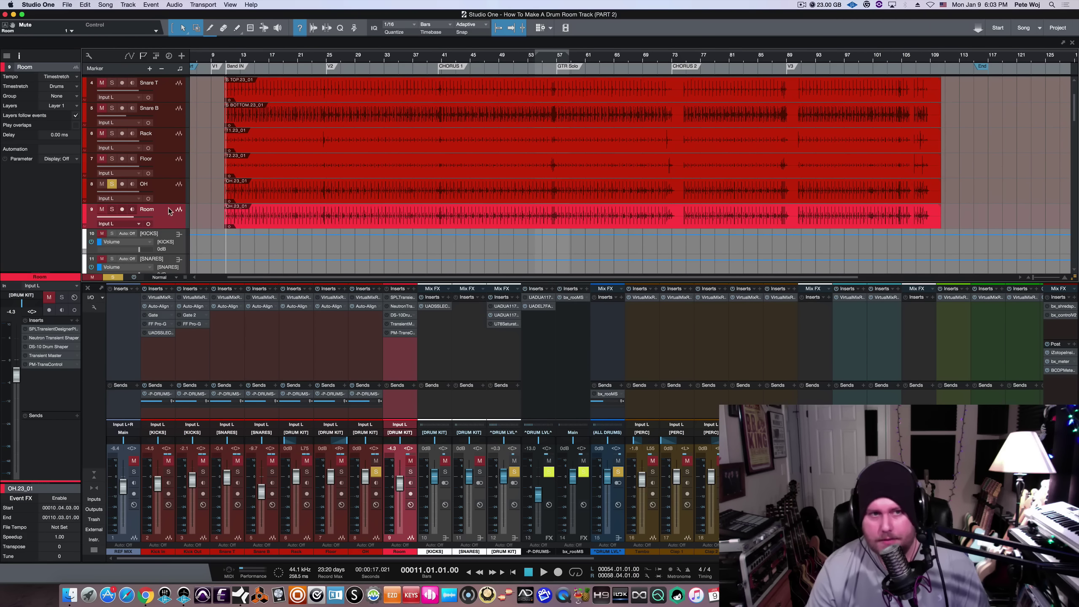
pyautogui.click(112, 185)
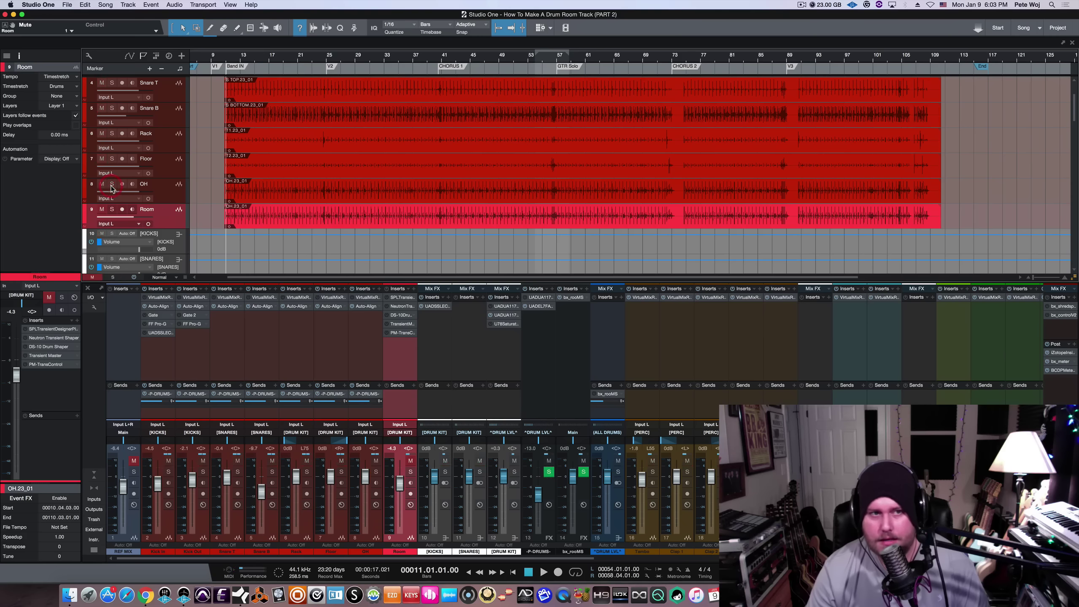
pyautogui.click(111, 209)
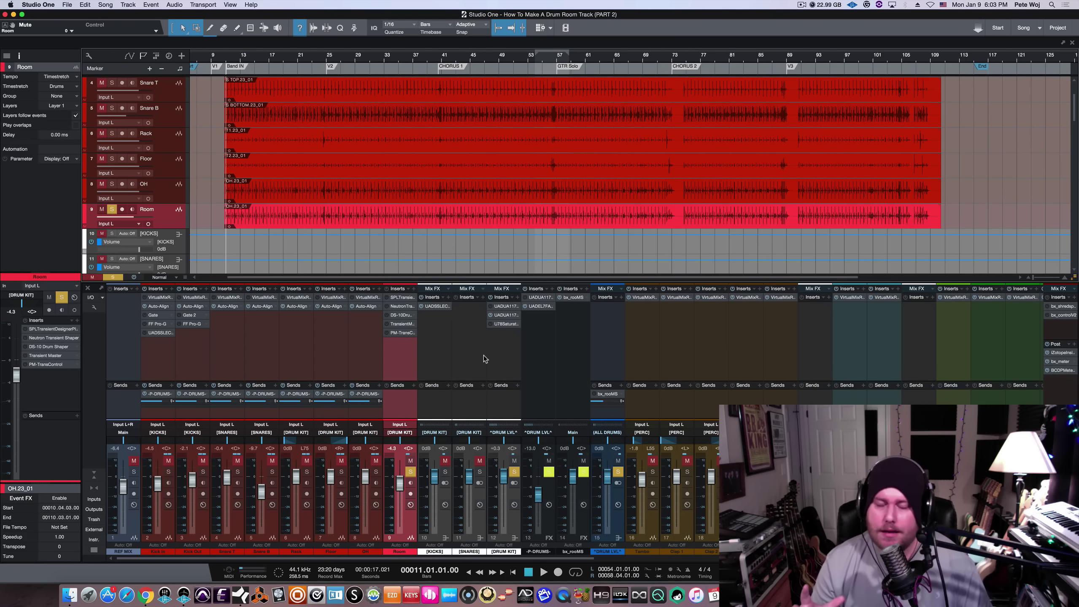
# Reset the Room's DS-10 Drum Shaper Attack, Sustain and Mojo to neutral, then close it
pyautogui.click(402, 315)
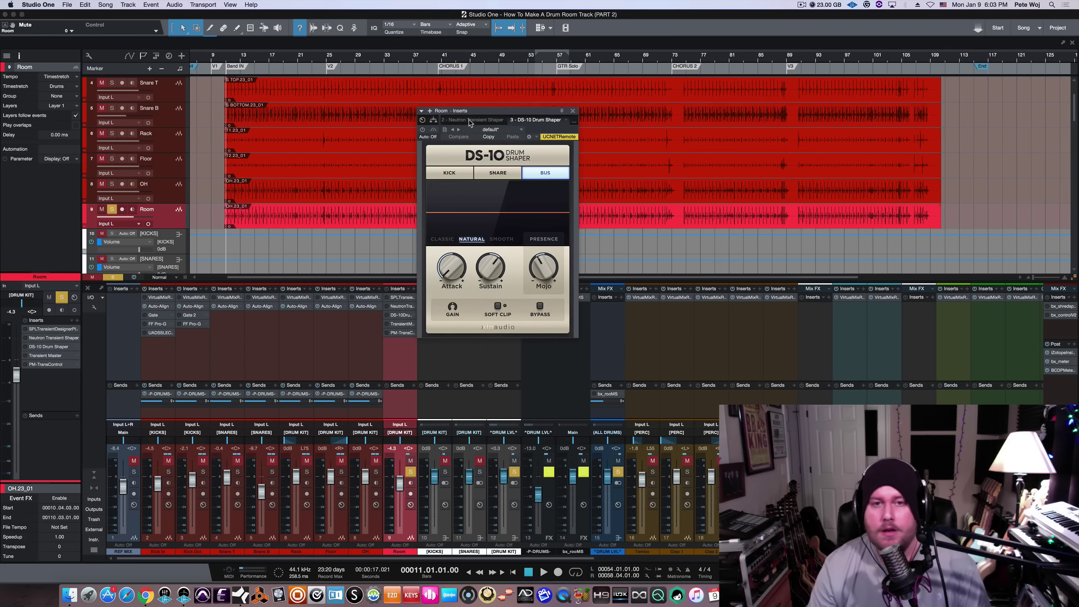
pyautogui.moveTo(485, 112); pyautogui.dragTo(510, 109)
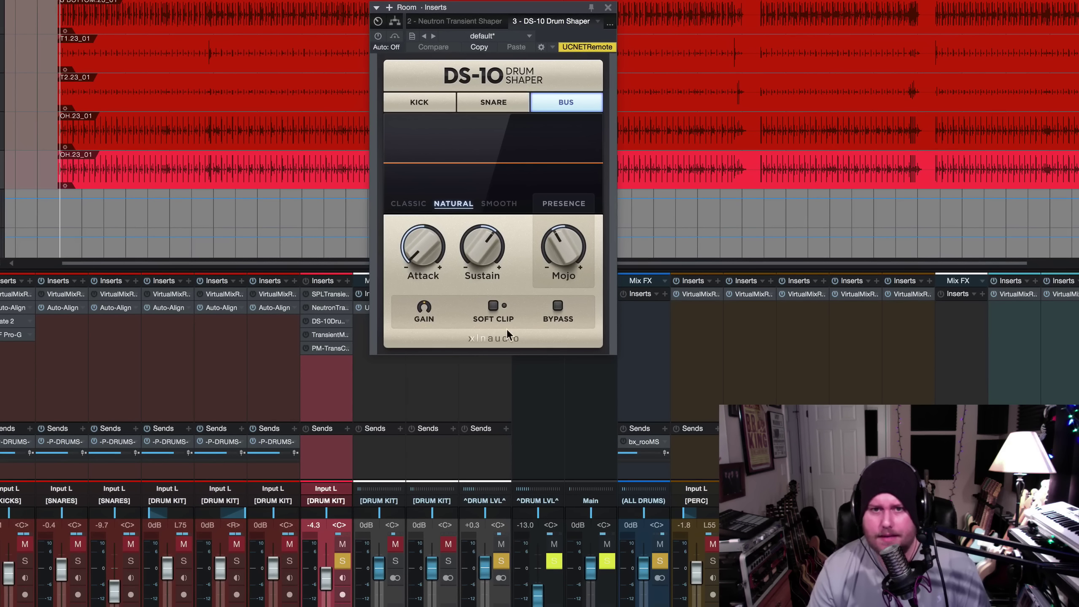
pyautogui.doubleClick(423, 248)
pyautogui.doubleClick(482, 247)
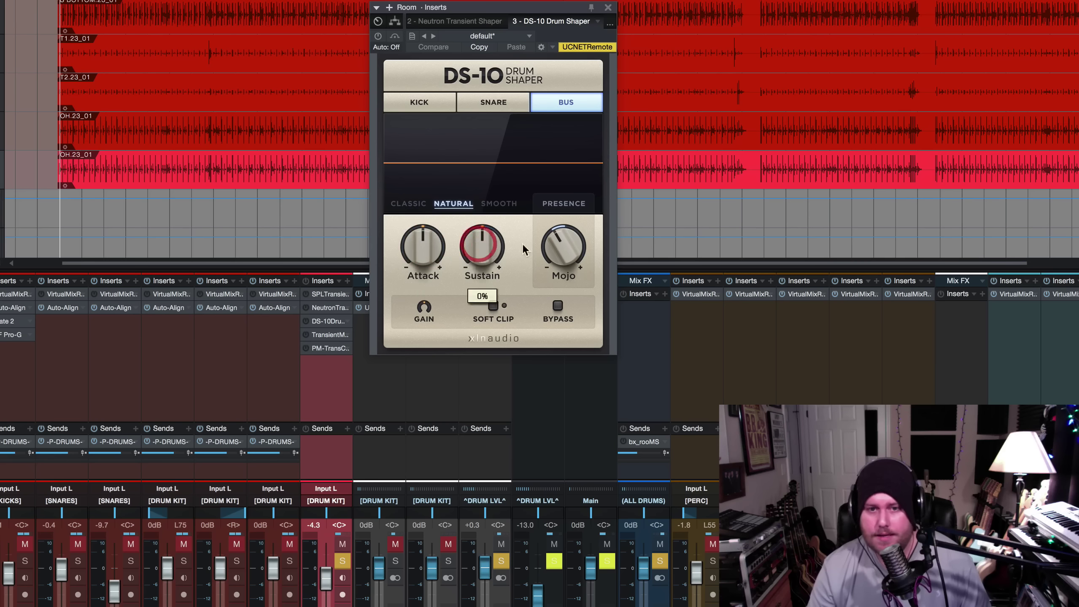
pyautogui.doubleClick(565, 250)
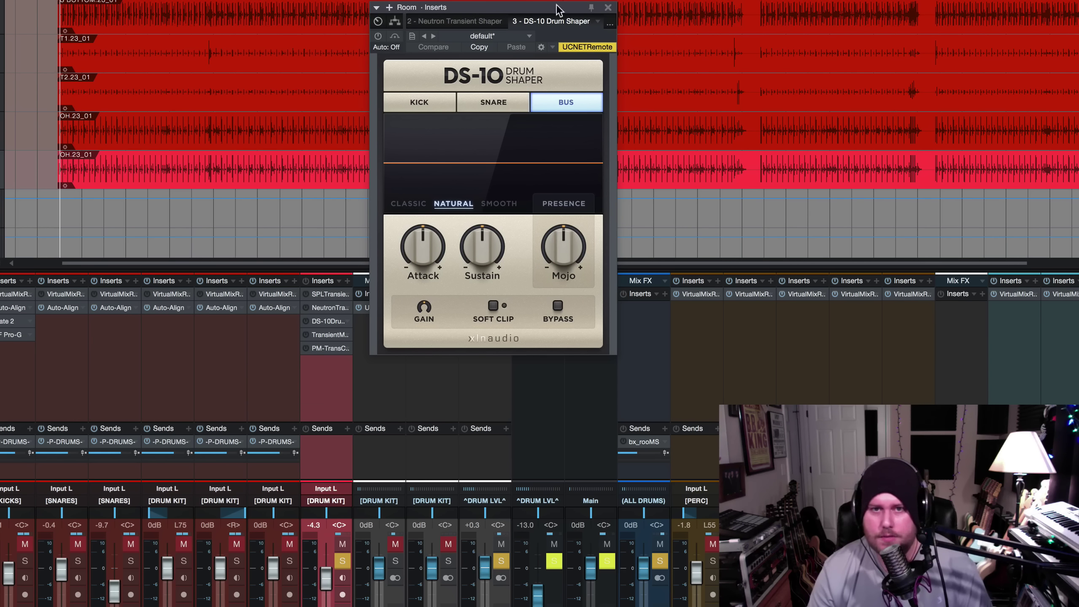
pyautogui.click(610, 8)
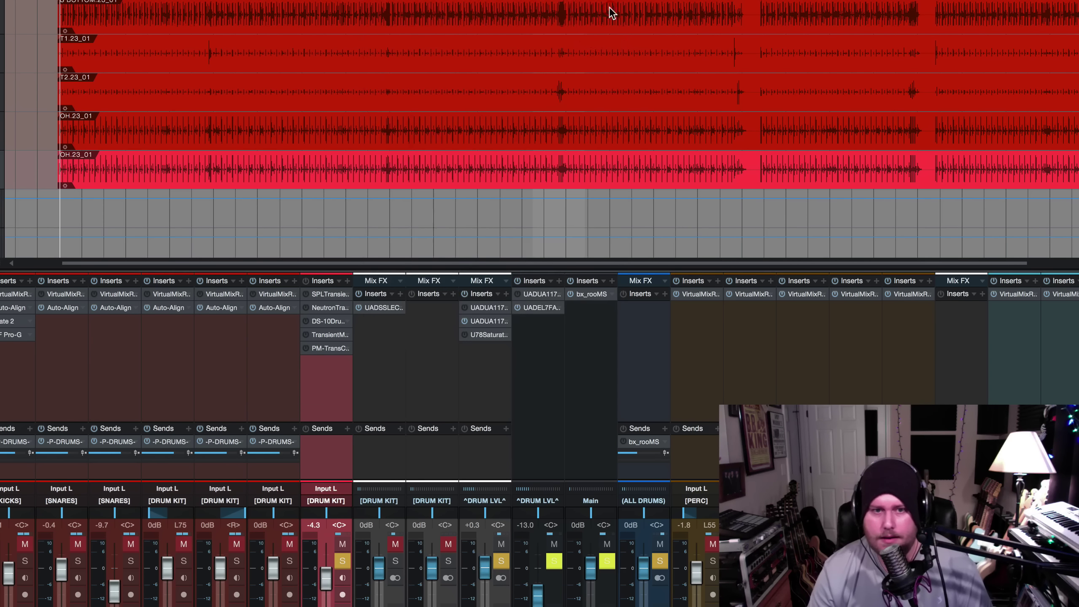
# Open the Room's SPL Transient Designer Plus and raise the Room fader to about +8.4 dB
pyautogui.click(327, 295)
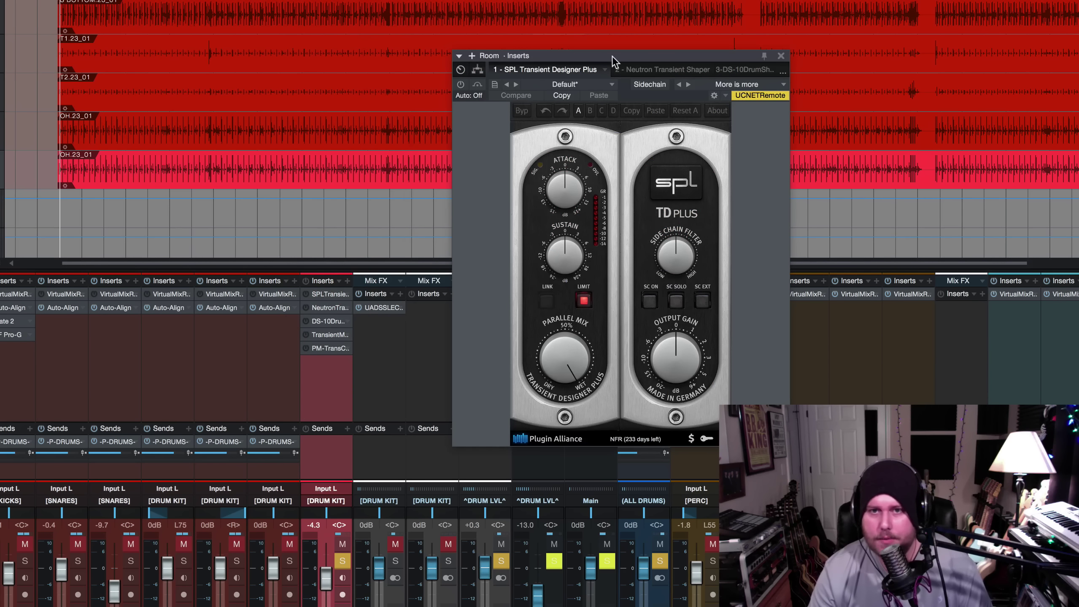
pyautogui.moveTo(613, 58); pyautogui.dragTo(529, 2)
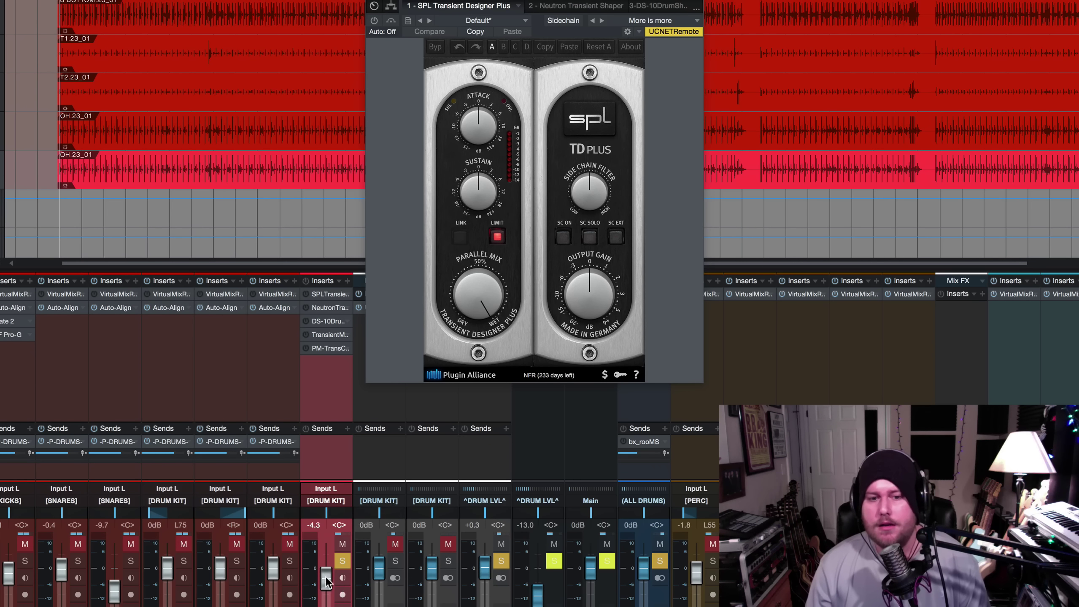
pyautogui.moveTo(325, 586); pyautogui.dragTo(323, 570)
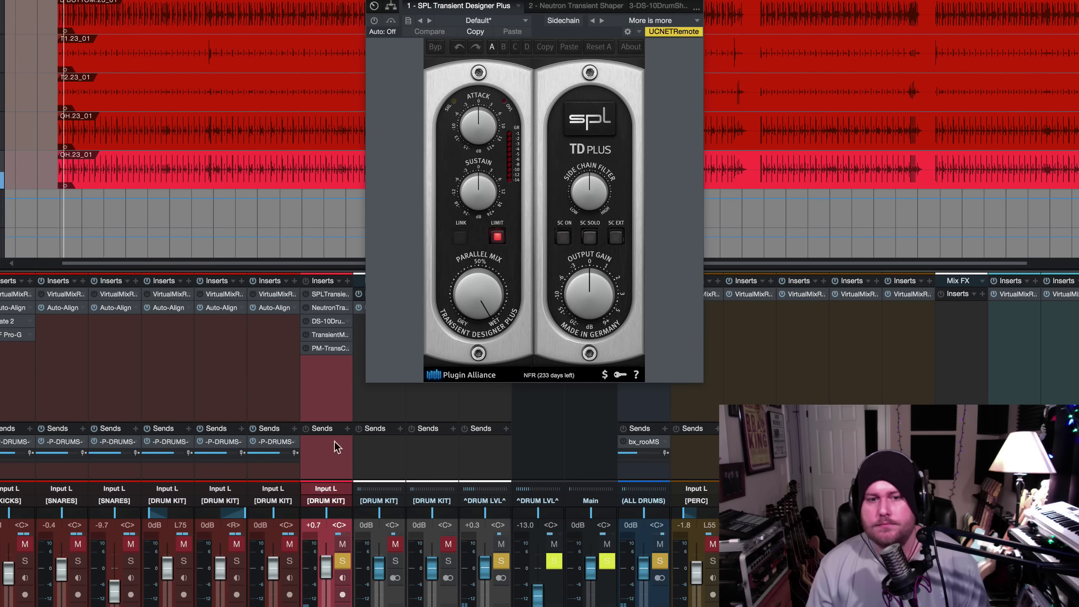
pyautogui.moveTo(324, 570); pyautogui.dragTo(325, 558)
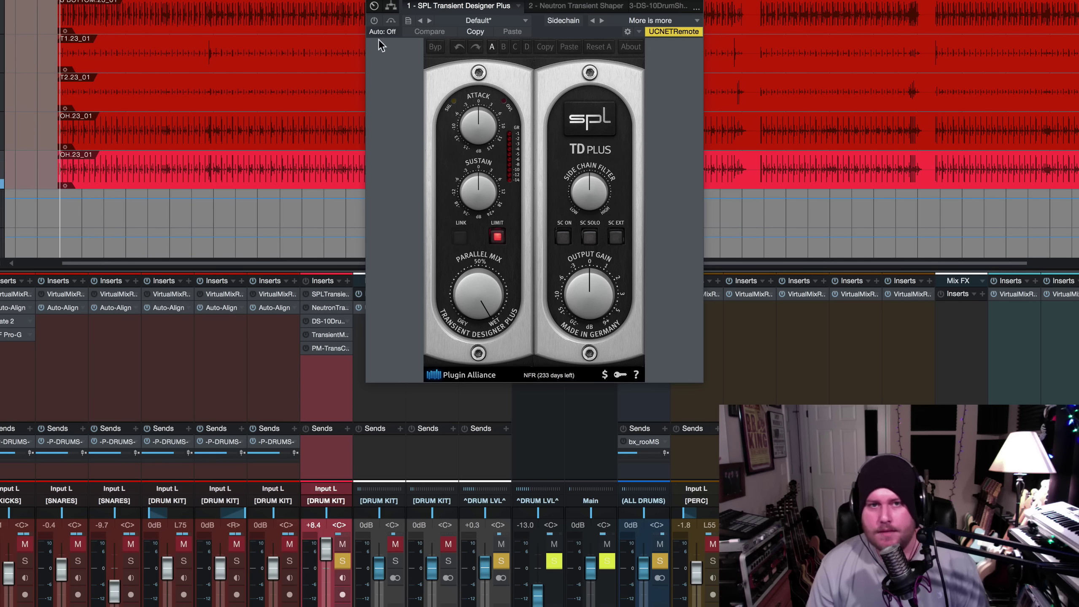
# Switch on SPL Transient Designer processing, reduce Attack and lower Output Gain about 2 dB
pyautogui.click(373, 21)
pyautogui.moveTo(487, 128); pyautogui.dragTo(475, 156)
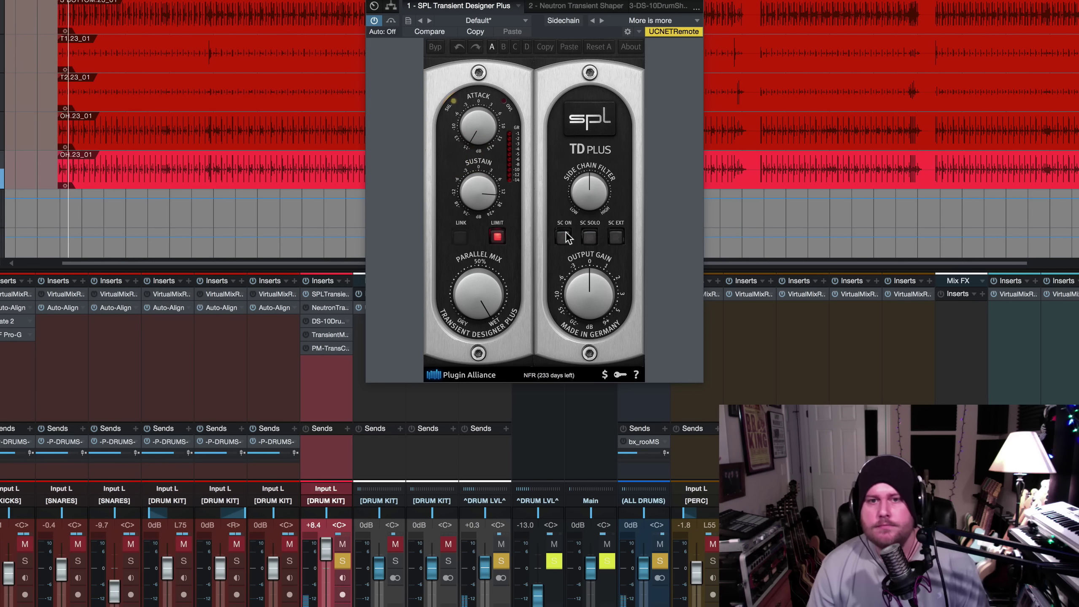
pyautogui.moveTo(577, 277); pyautogui.dragTo(591, 314)
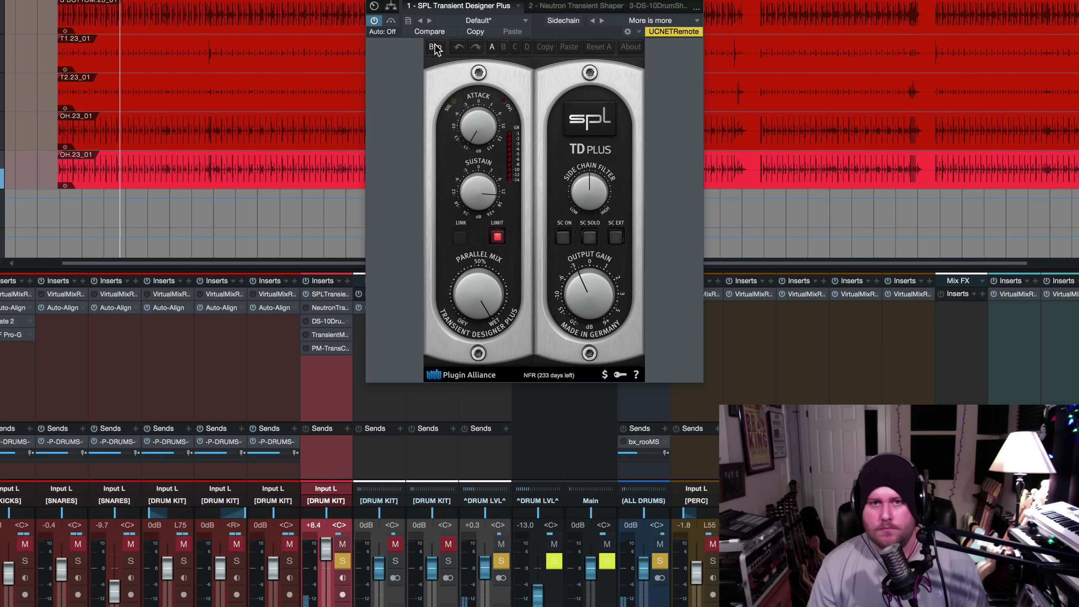
# Compare the SPL plugin against bypass, re-enable it and stop playback
pyautogui.click(391, 21)
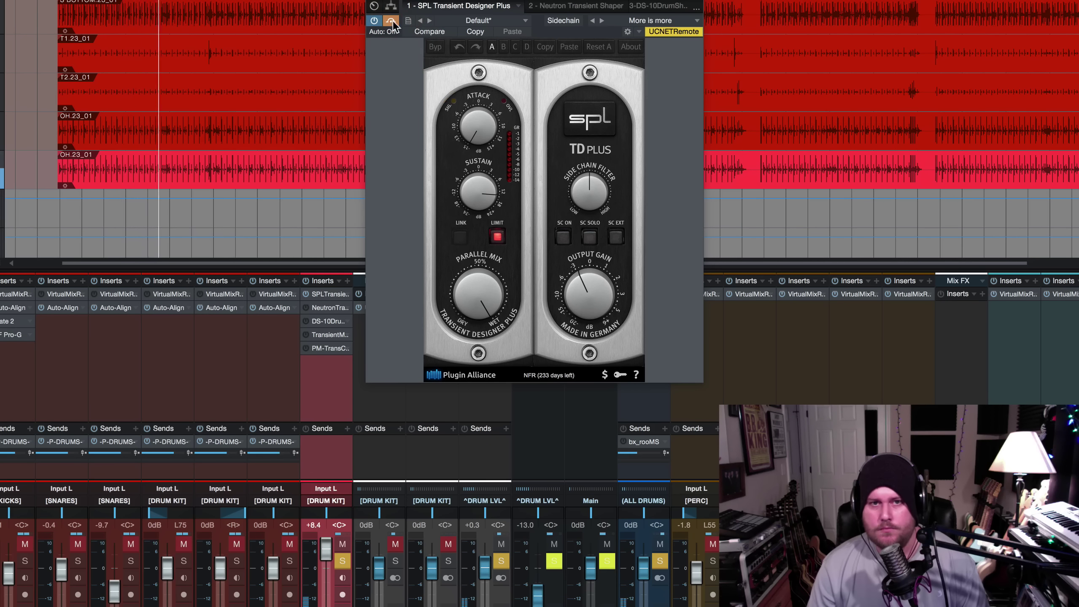
pyautogui.click(393, 21)
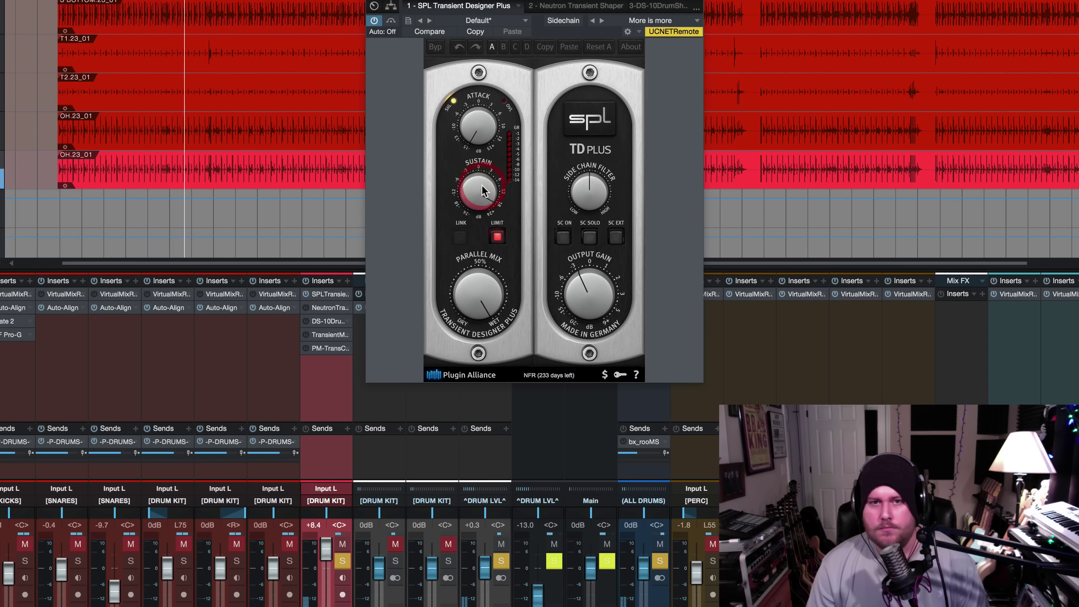
pyautogui.press('space')
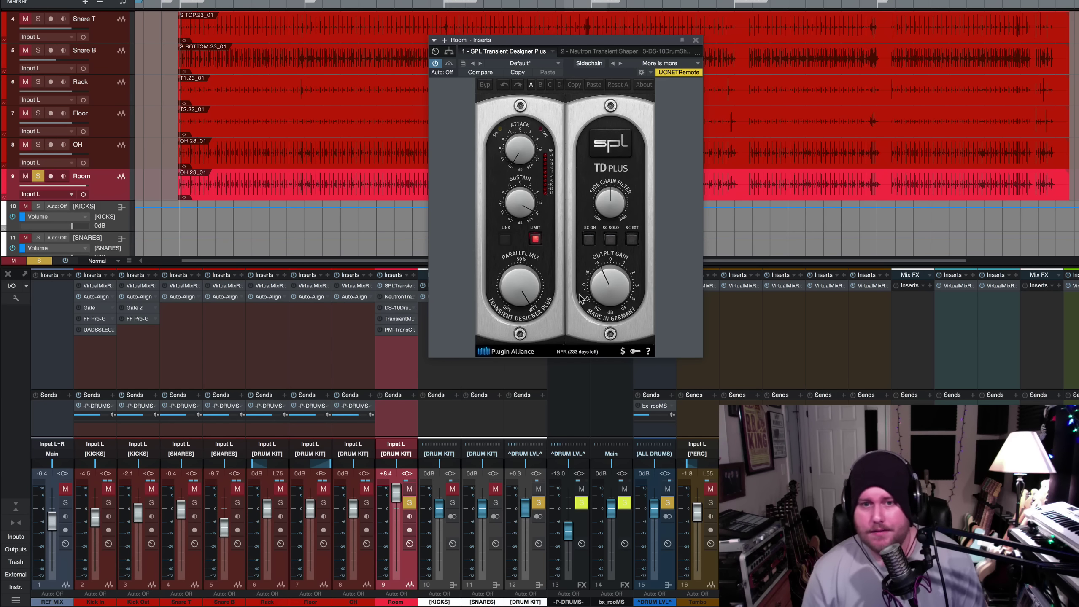
# Return SPL Output Gain to 0 dB and adjust the Sustain knob further
pyautogui.moveTo(607, 288); pyautogui.dragTo(607, 277)
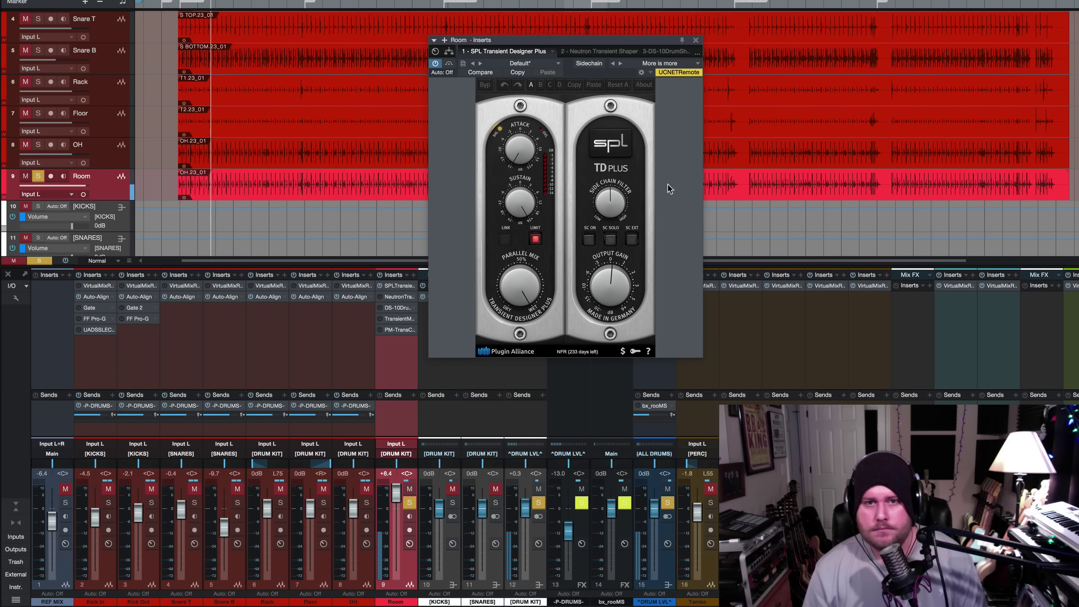
pyautogui.press('space')
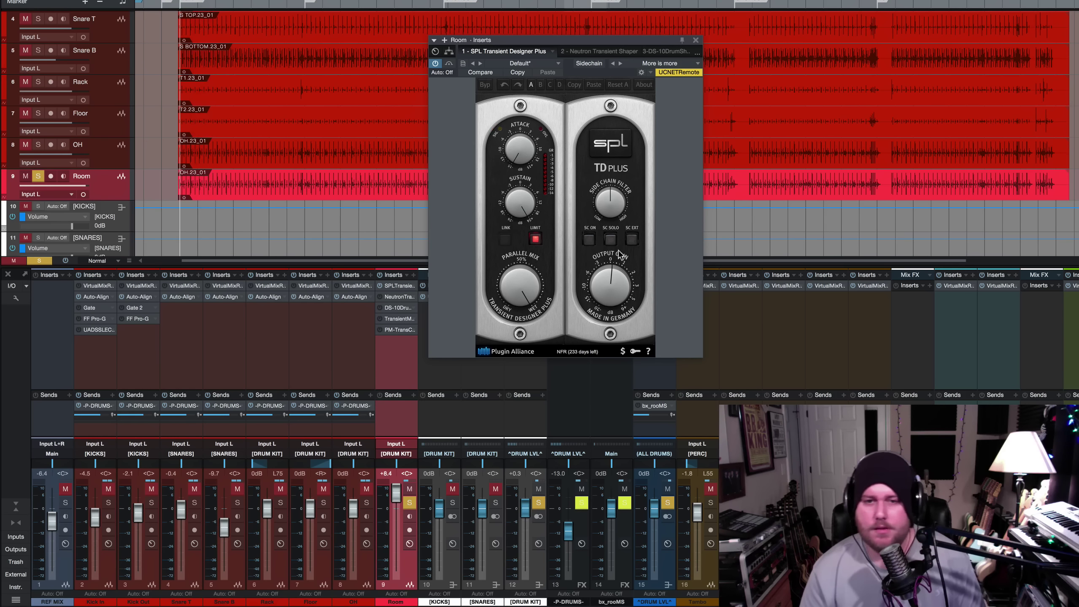
pyautogui.moveTo(528, 203); pyautogui.dragTo(524, 214)
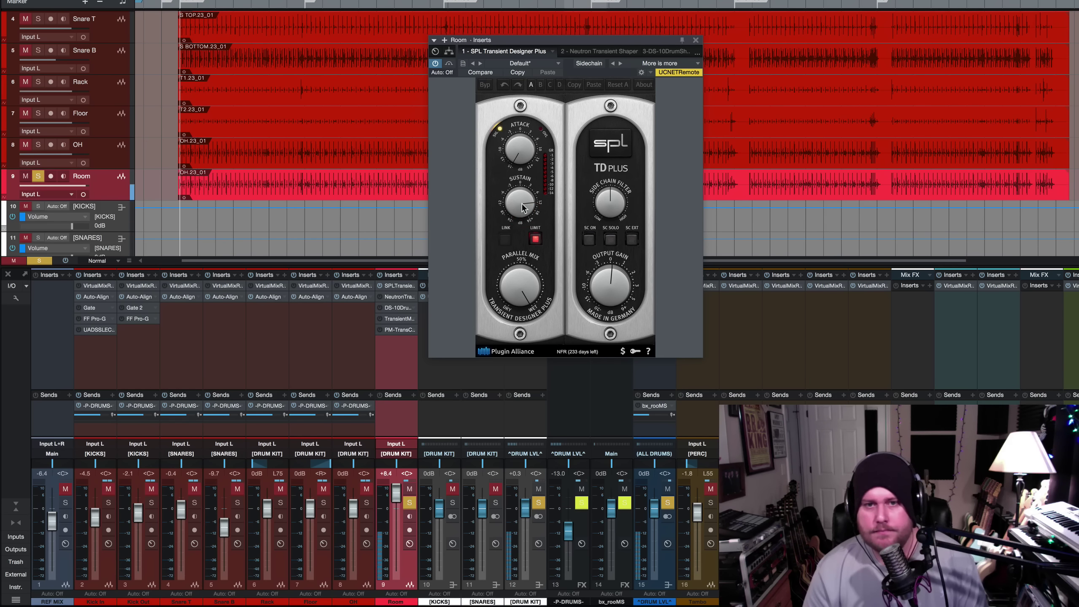
pyautogui.scroll(-5, 520, 203)
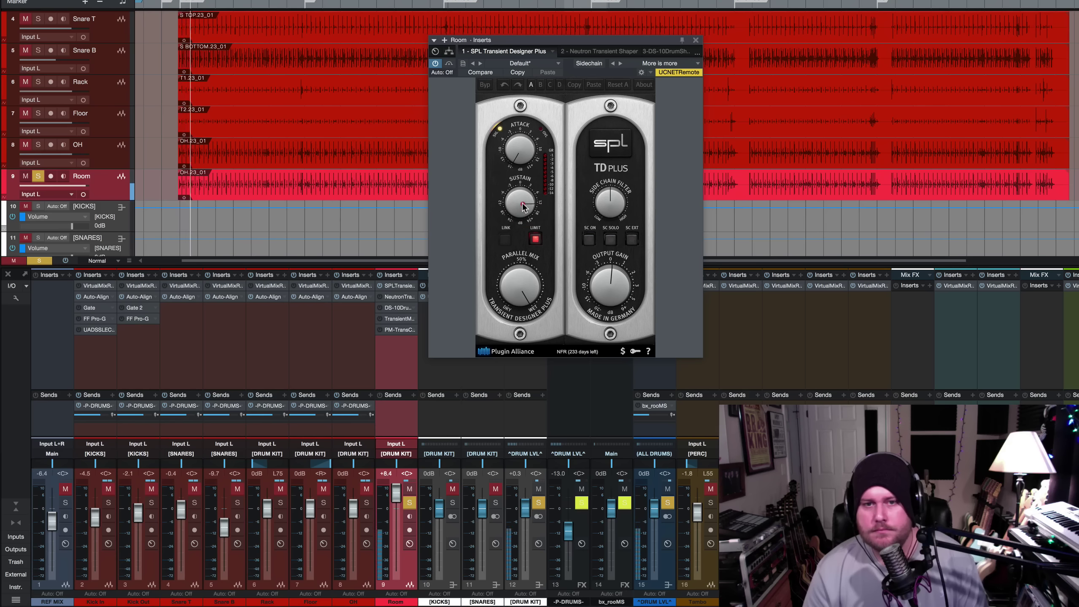
pyautogui.scroll(-3, 522, 206)
pyautogui.scroll(-2, 623, 304)
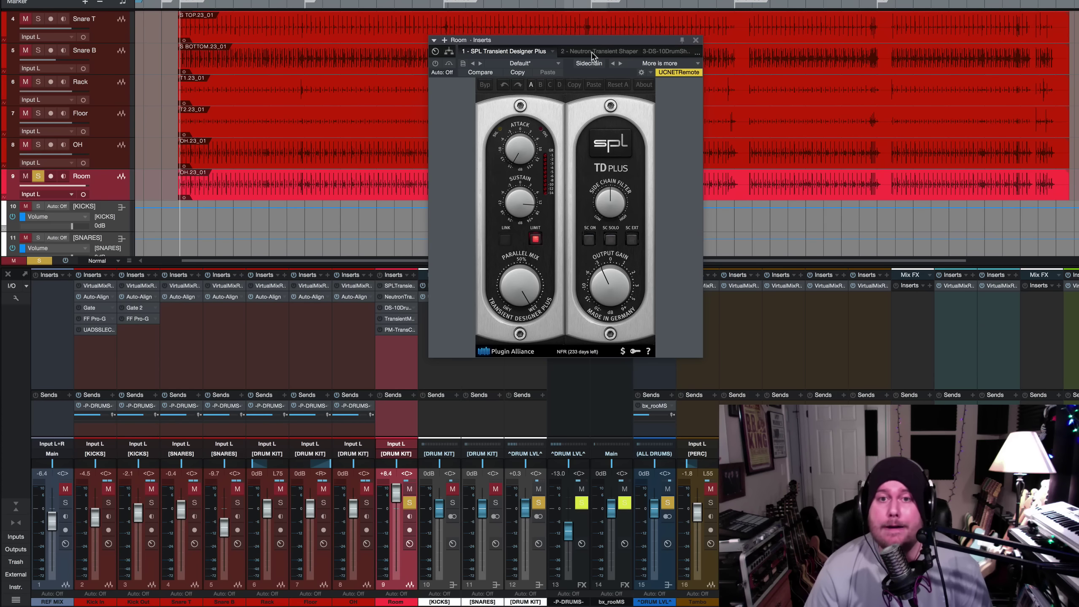
# Switch on the Room's Neutron Transient Shaper and lower band 1 Sustain to 0 dB
pyautogui.click(592, 52)
pyautogui.moveTo(594, 39)
pyautogui.mouseDown()
pyautogui.moveTo(602, 39)
pyautogui.moveTo(588, 24)
pyautogui.mouseUp()
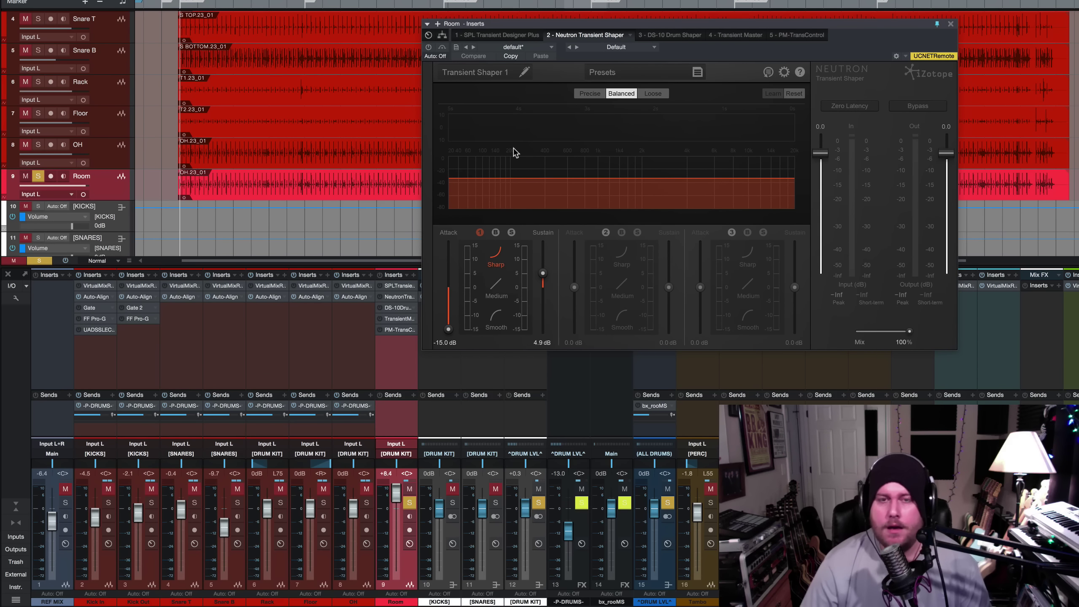
pyautogui.click(428, 48)
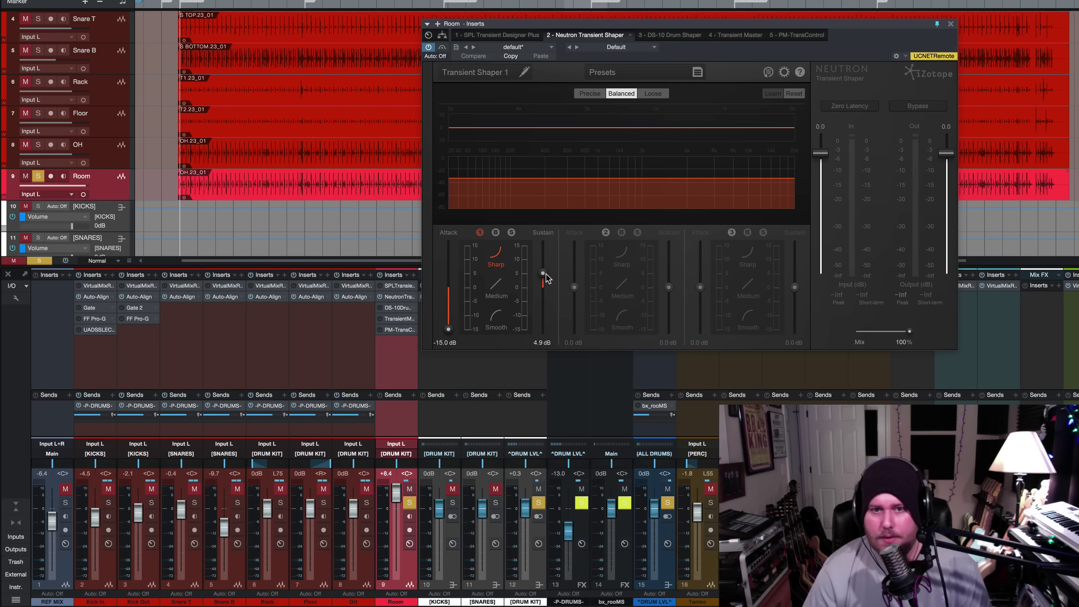
pyautogui.moveTo(543, 274); pyautogui.dragTo(542, 282)
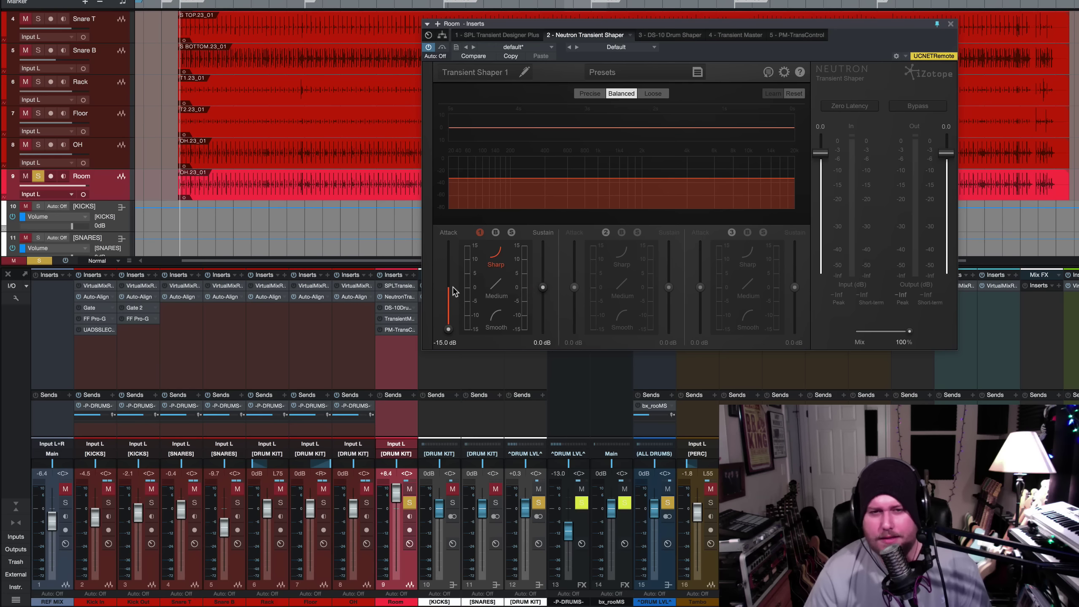
# Play the drums, nudge the Room fader up and compare Neutron against bypass
pyautogui.press('space')
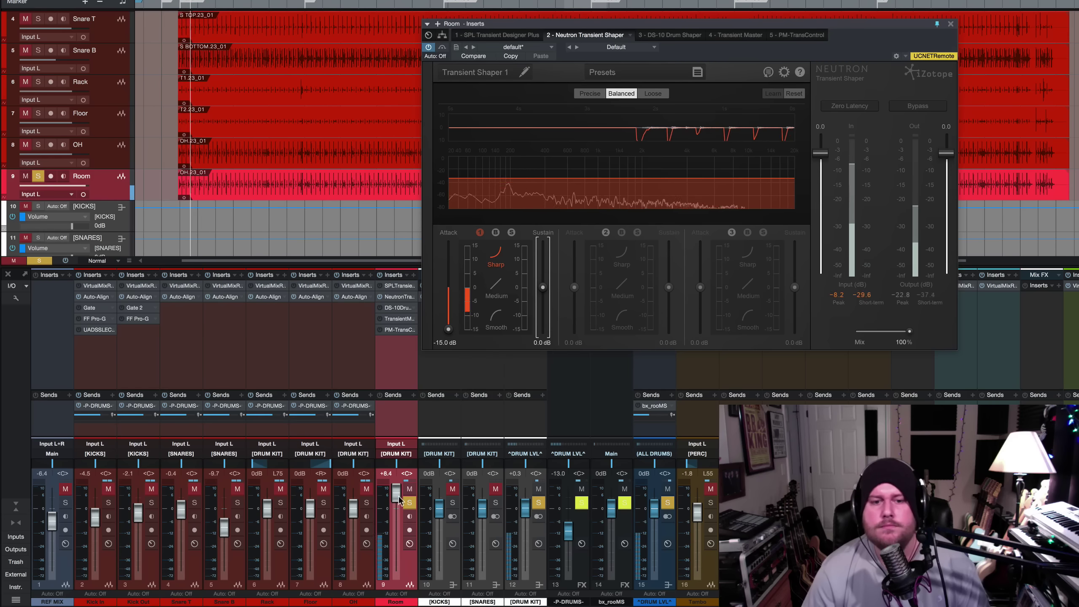
pyautogui.moveTo(396, 498); pyautogui.dragTo(395, 500)
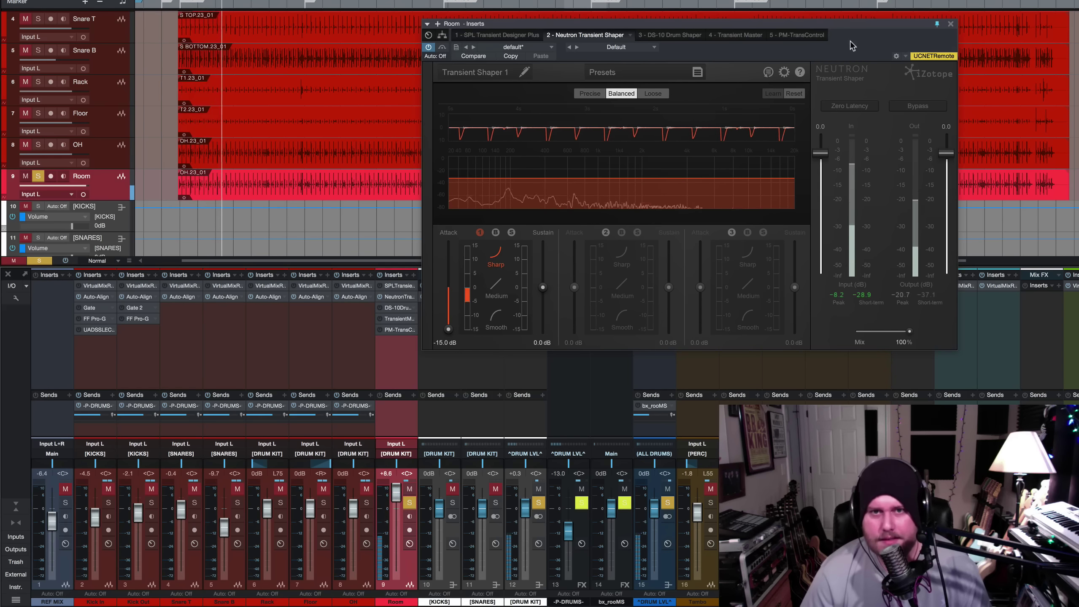
pyautogui.click(442, 47)
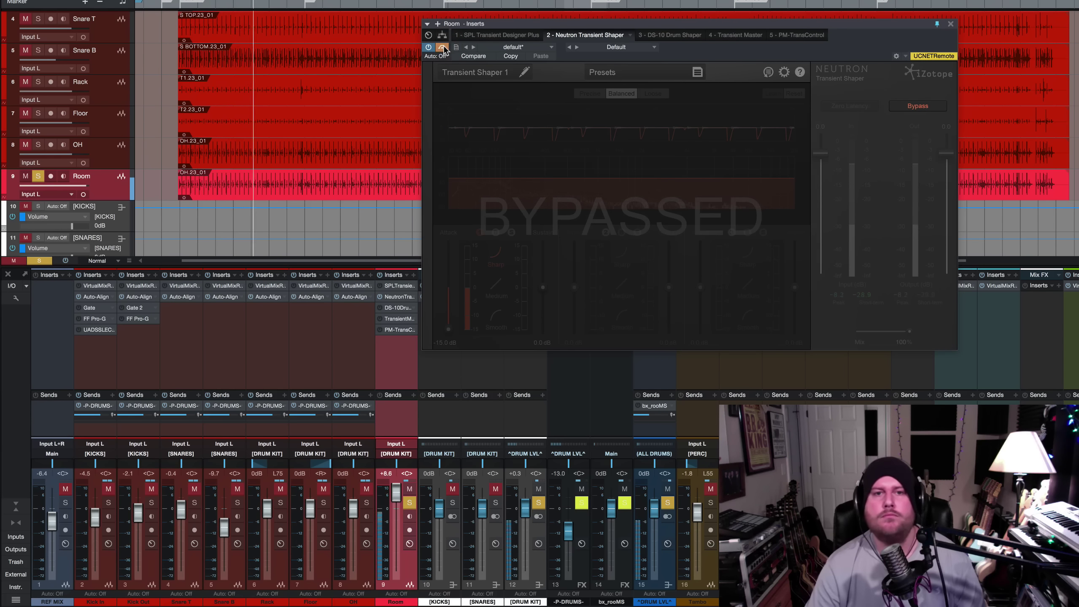
pyautogui.click(443, 48)
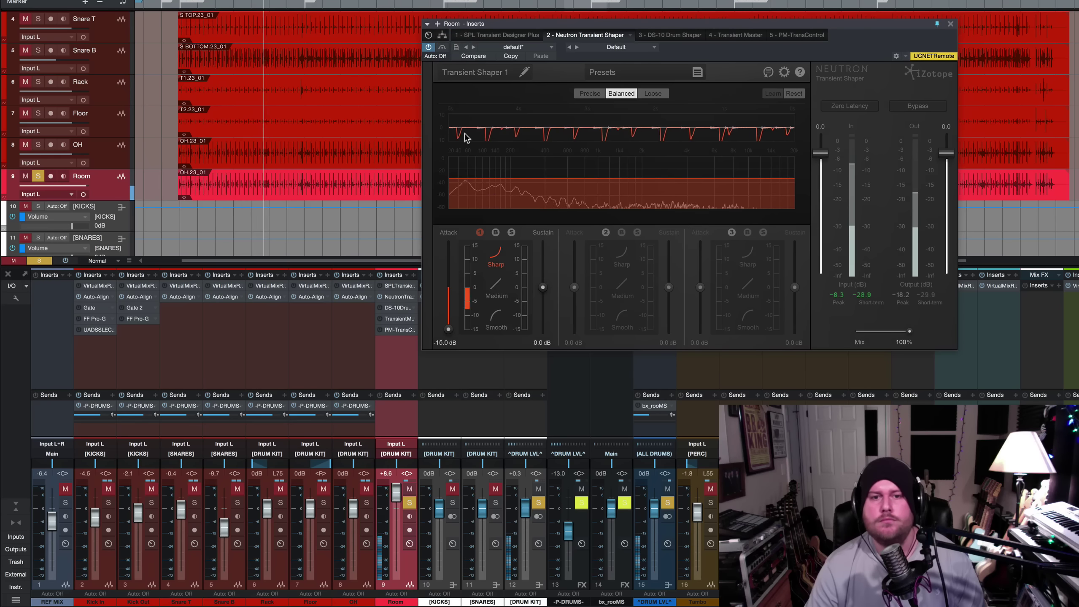
# Restart playback and raise Neutron band 1 Sustain to 5.4 dB
pyautogui.press('space')
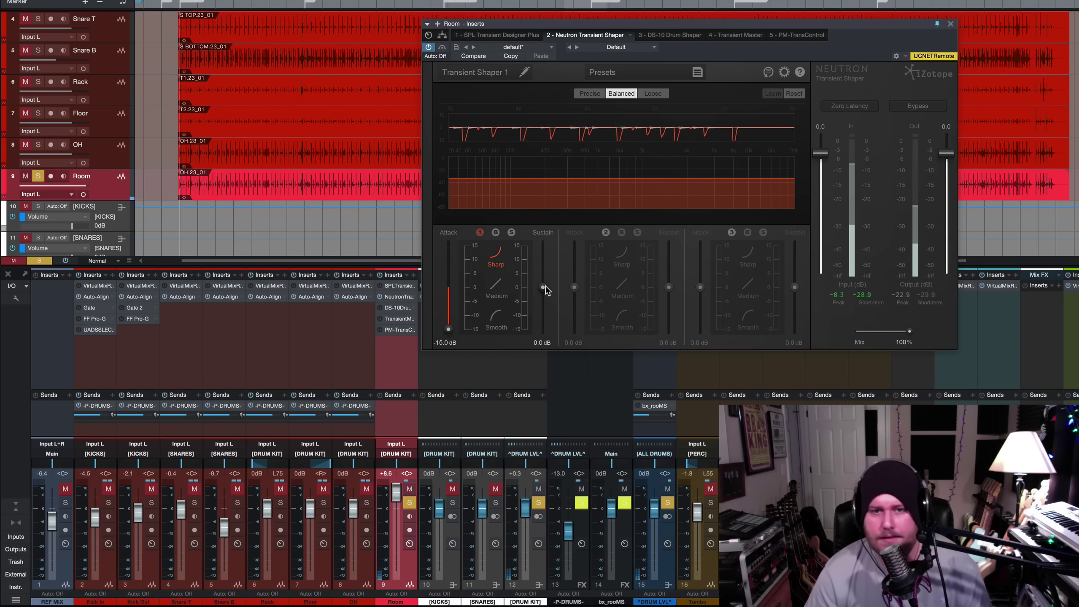
pyautogui.press('space')
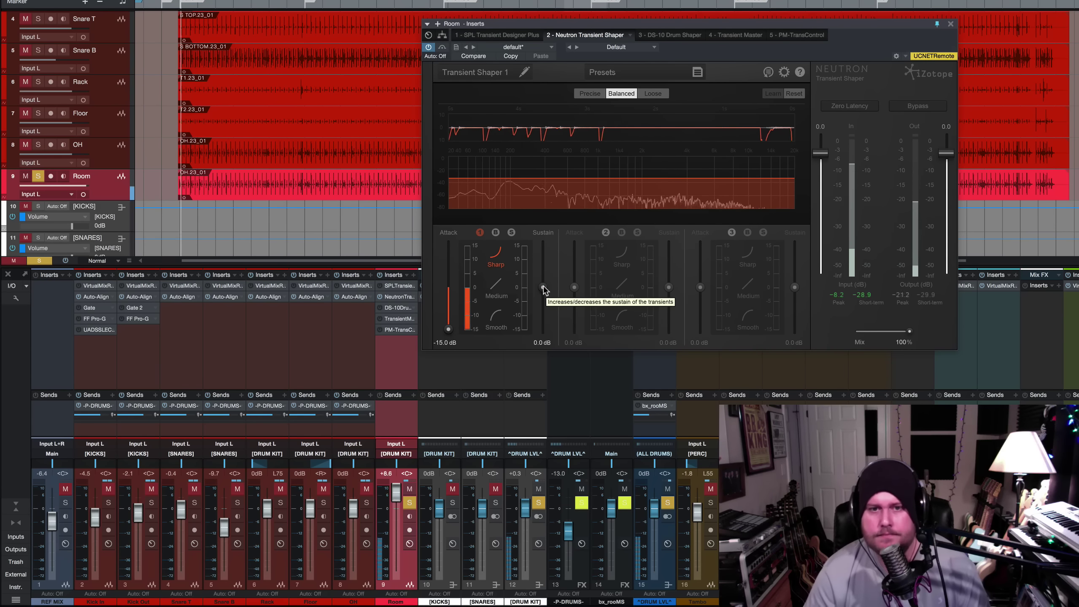
pyautogui.moveTo(544, 288); pyautogui.dragTo(545, 275)
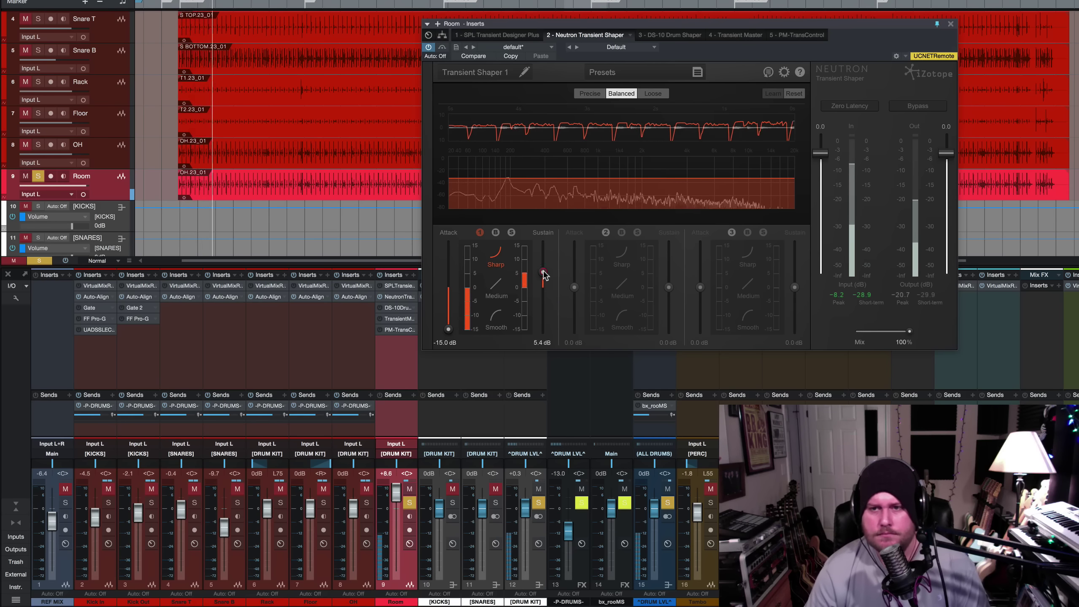
# Compare Neutron against bypass, stop playback and switch the Neutron Transient Shaper off
pyautogui.click(442, 48)
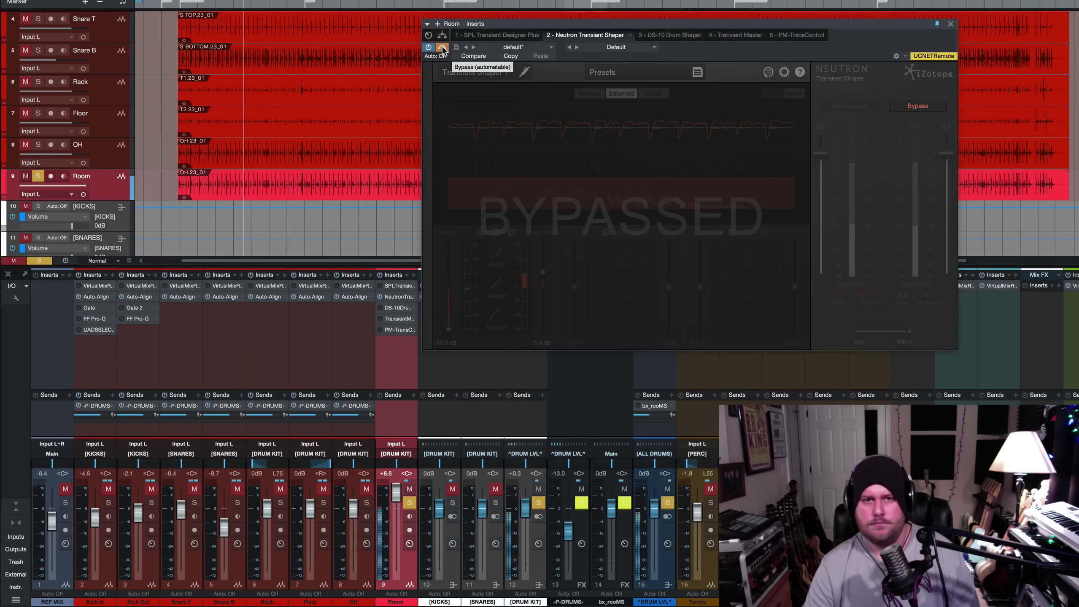
pyautogui.click(442, 48)
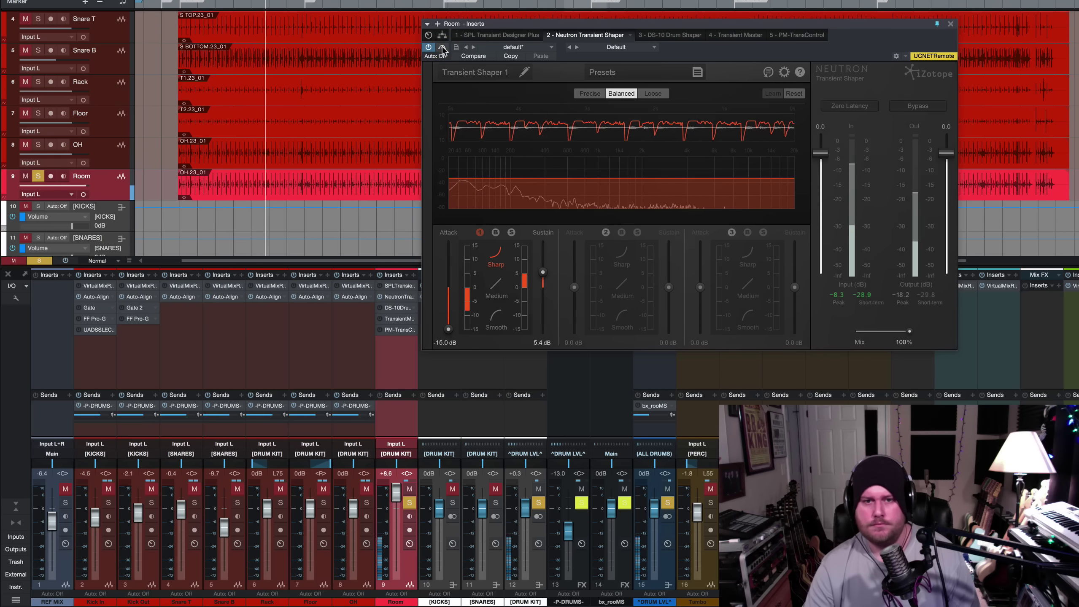
pyautogui.press('space')
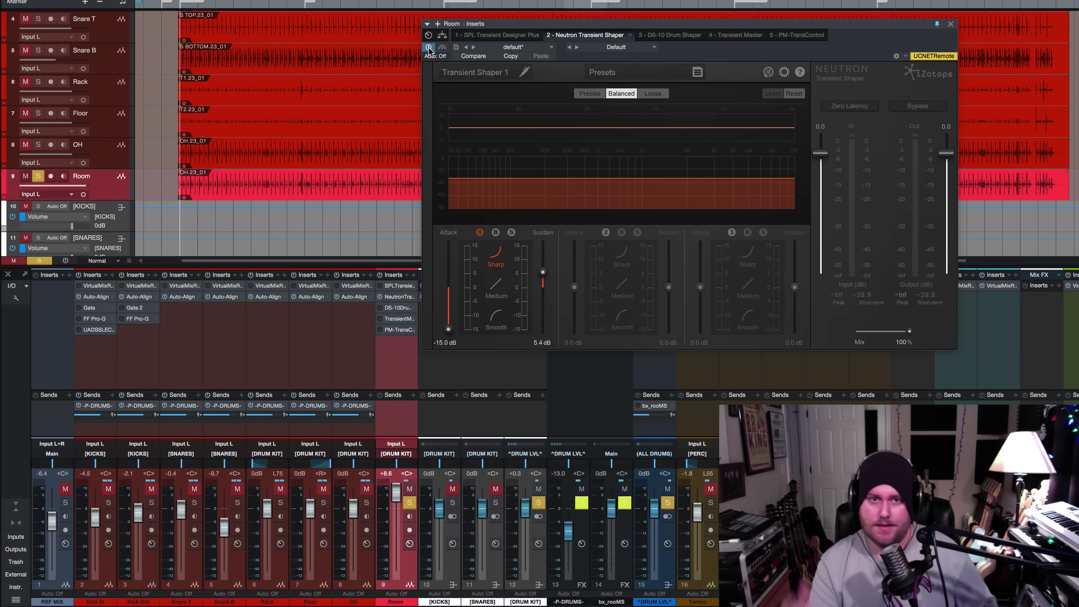
pyautogui.click(428, 47)
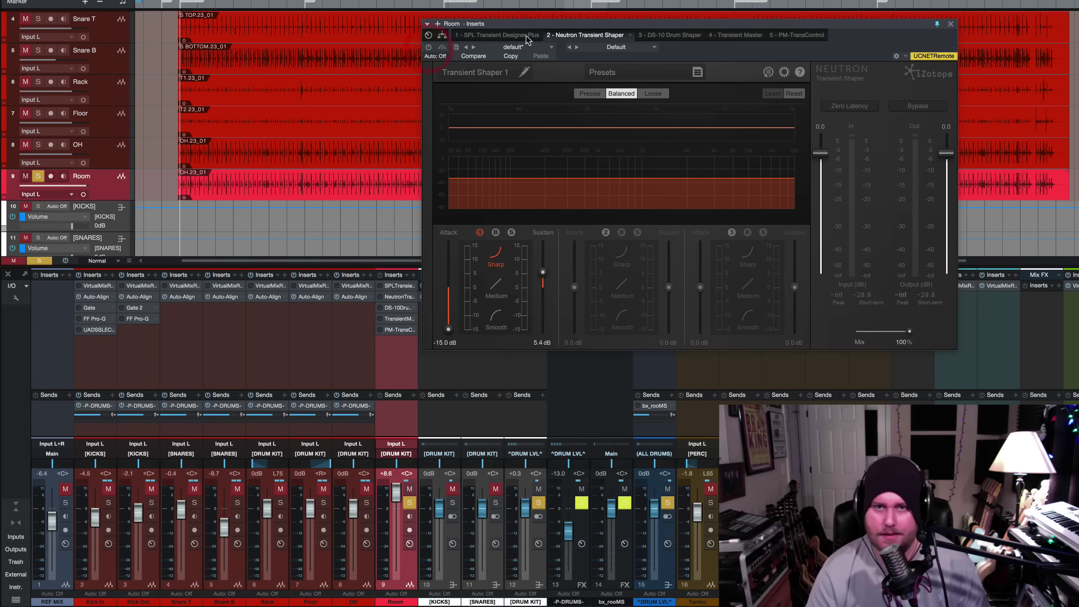
# Bring up the DS-10 Drum Shaper and lower its Attack to about -25% during playback
pyautogui.click(667, 35)
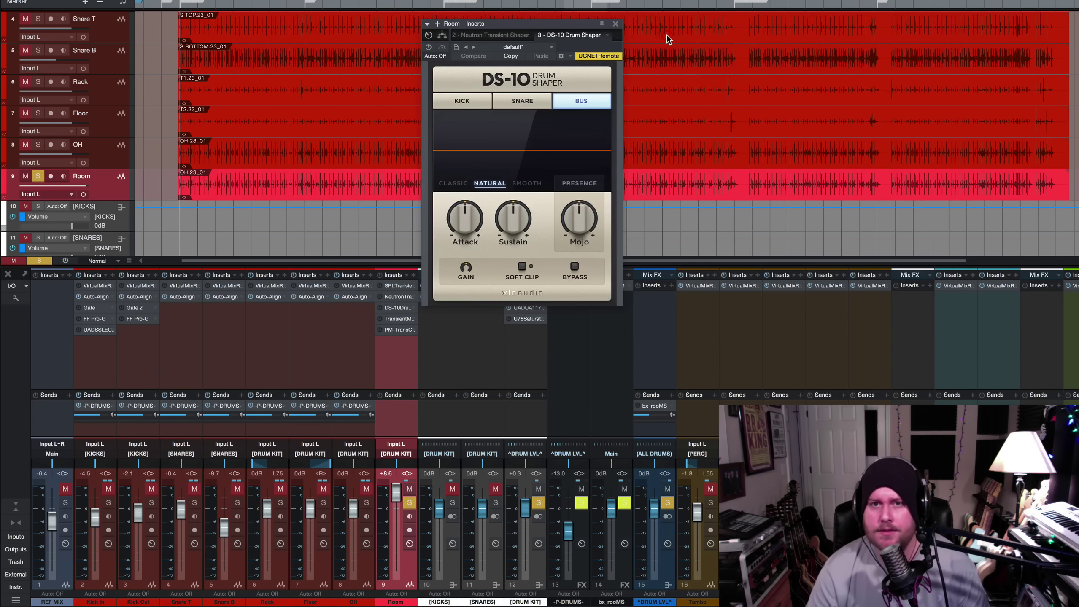
pyautogui.moveTo(539, 23); pyautogui.dragTo(546, 40)
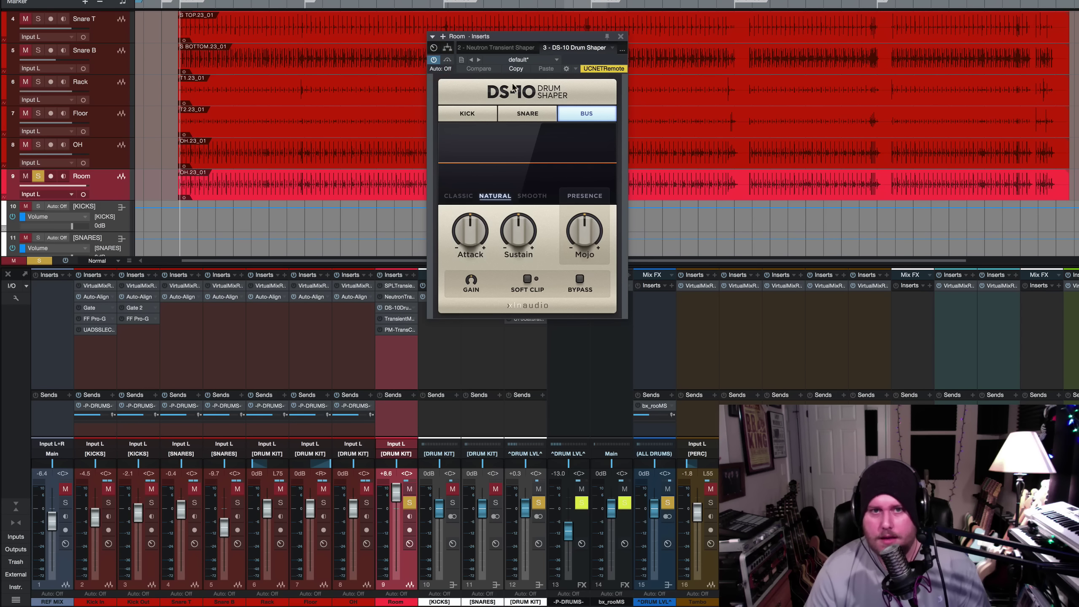
pyautogui.press('space')
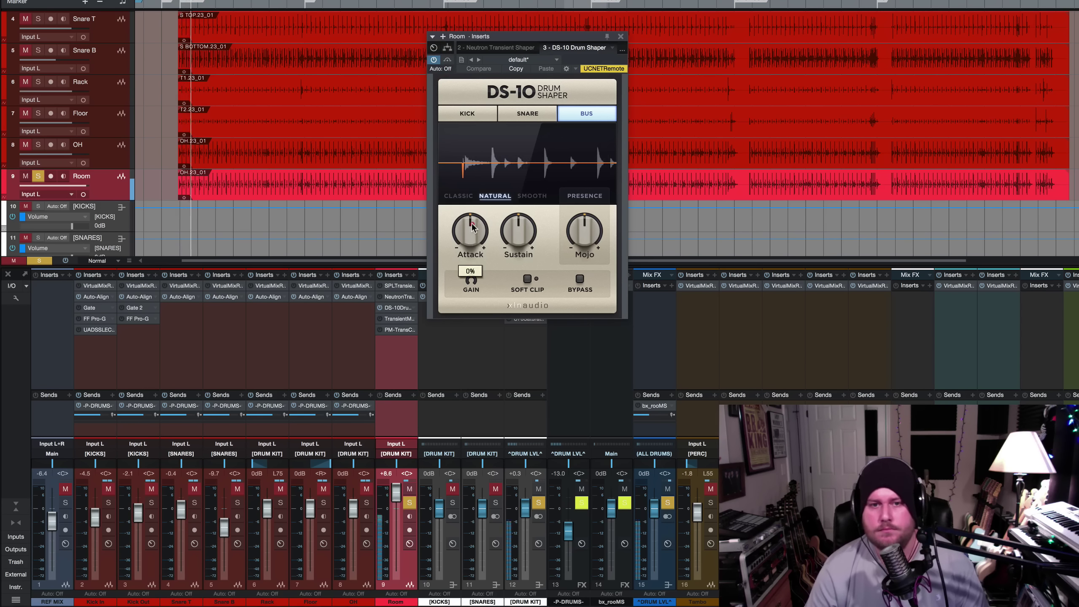
pyautogui.moveTo(467, 235); pyautogui.dragTo(465, 373)
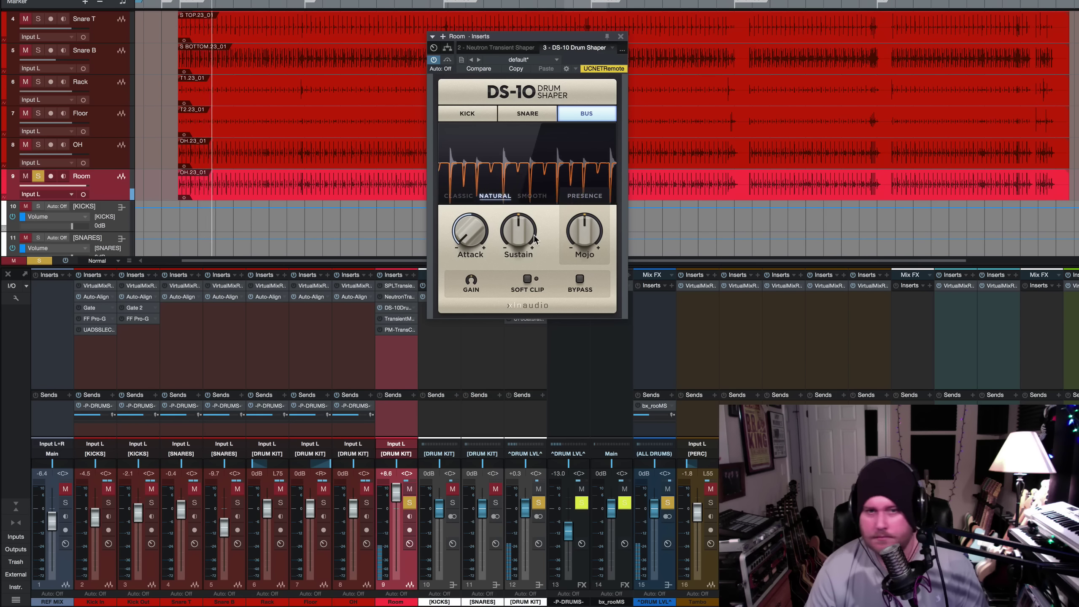
pyautogui.press('space')
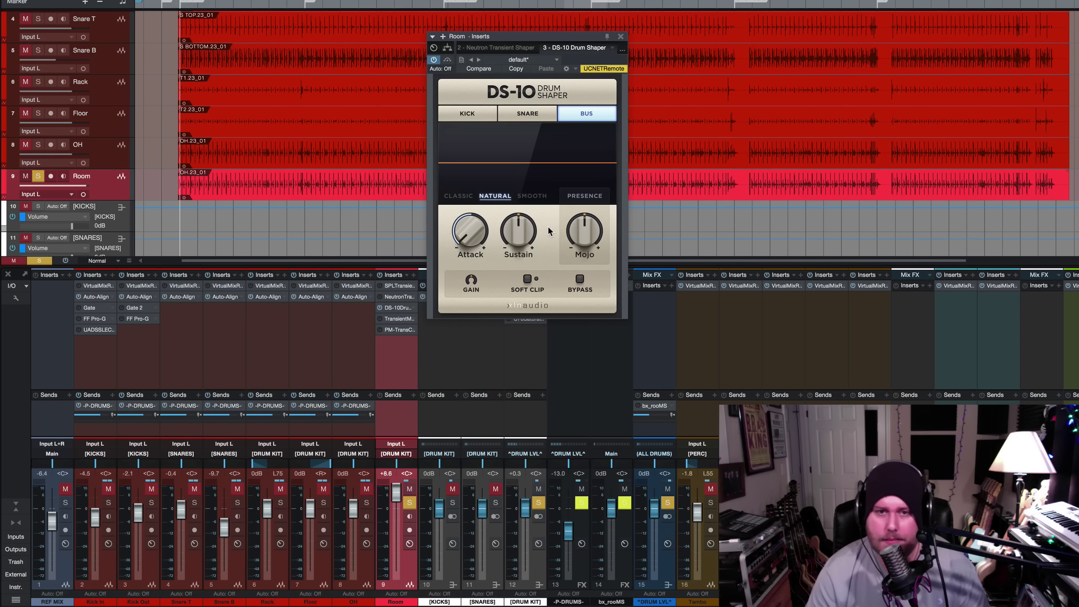
# During playback, lower the DS-10 Mojo to about -50% and raise Sustain to about 15%
pyautogui.press('space')
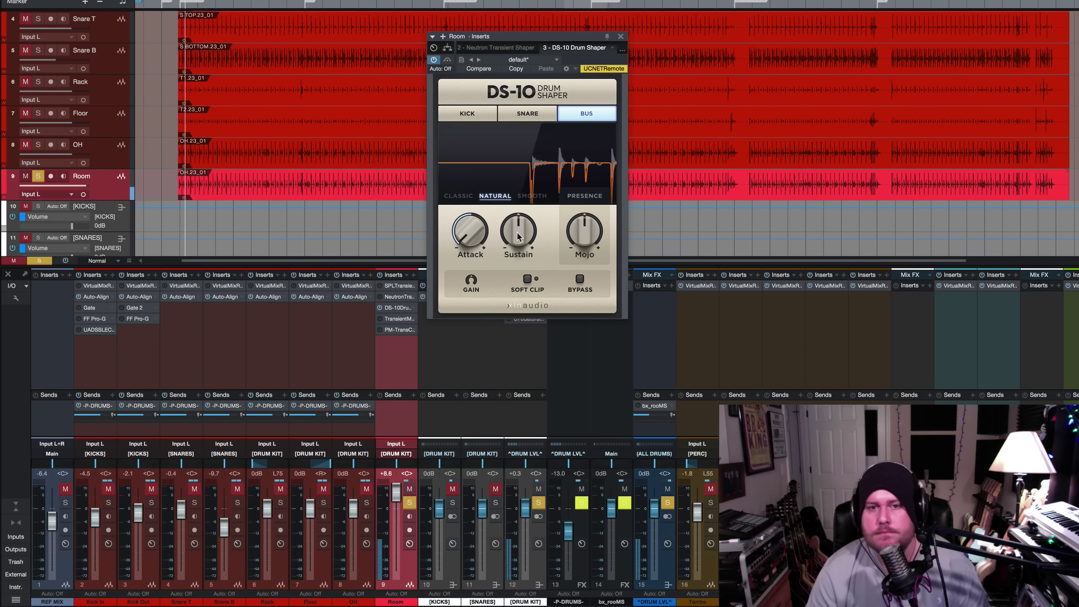
pyautogui.moveTo(585, 232); pyautogui.dragTo(598, 283)
pyautogui.click(513, 239)
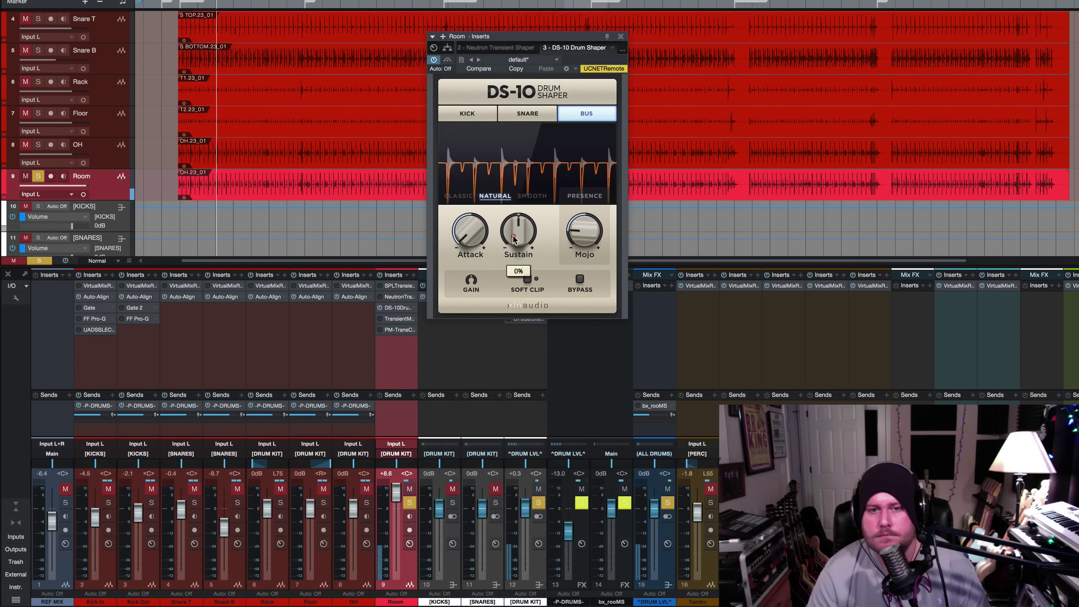
pyautogui.moveTo(513, 239); pyautogui.dragTo(581, 281)
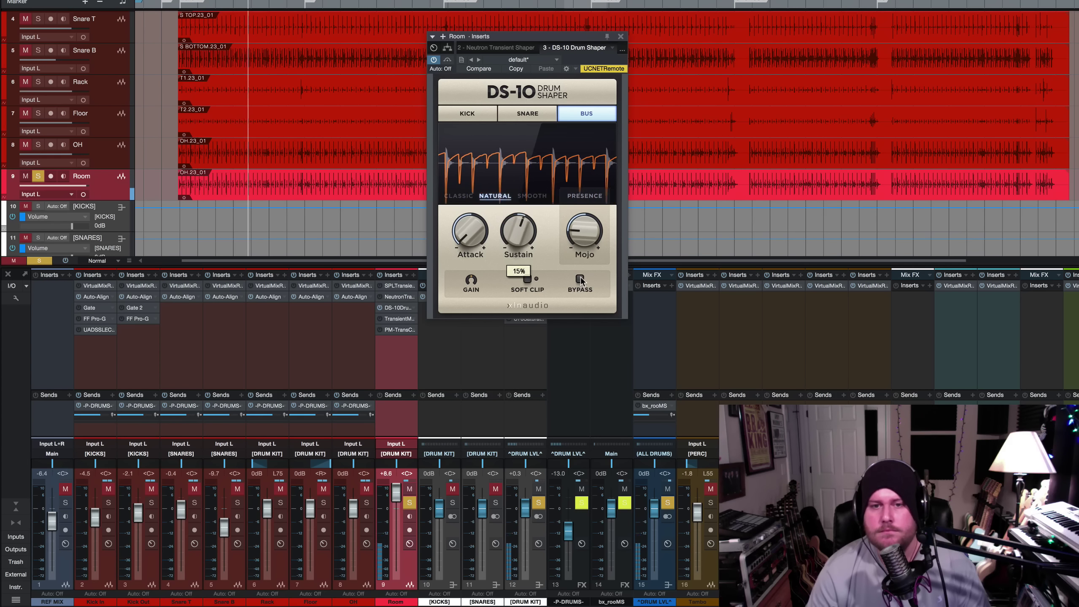
# Bypass the DS-10 and re-enable it to compare, stop playback, then switch the DS-10 off
pyautogui.click(580, 280)
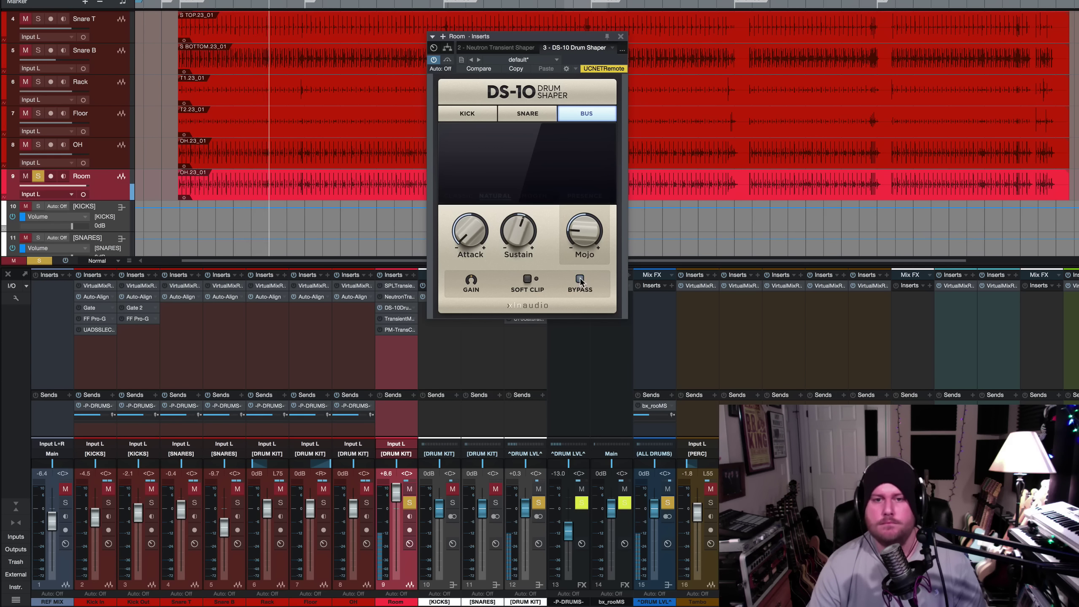
pyautogui.click(580, 279)
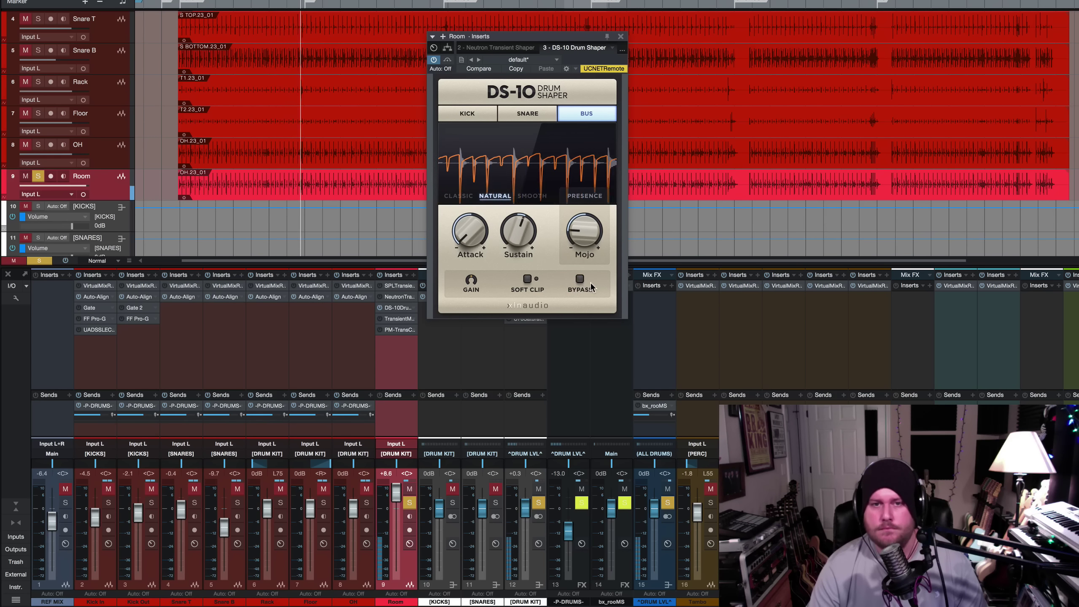
pyautogui.press('space')
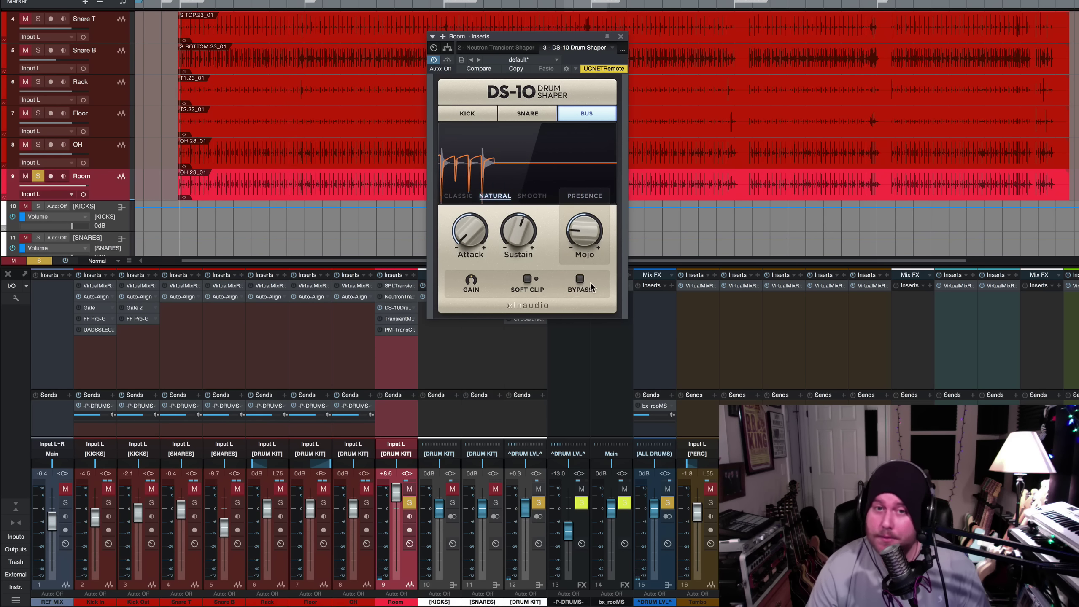
pyautogui.click(434, 60)
# Bring up Transient Master from the Room inserts and cut its Attack to -100% during playback
pyautogui.click(623, 50)
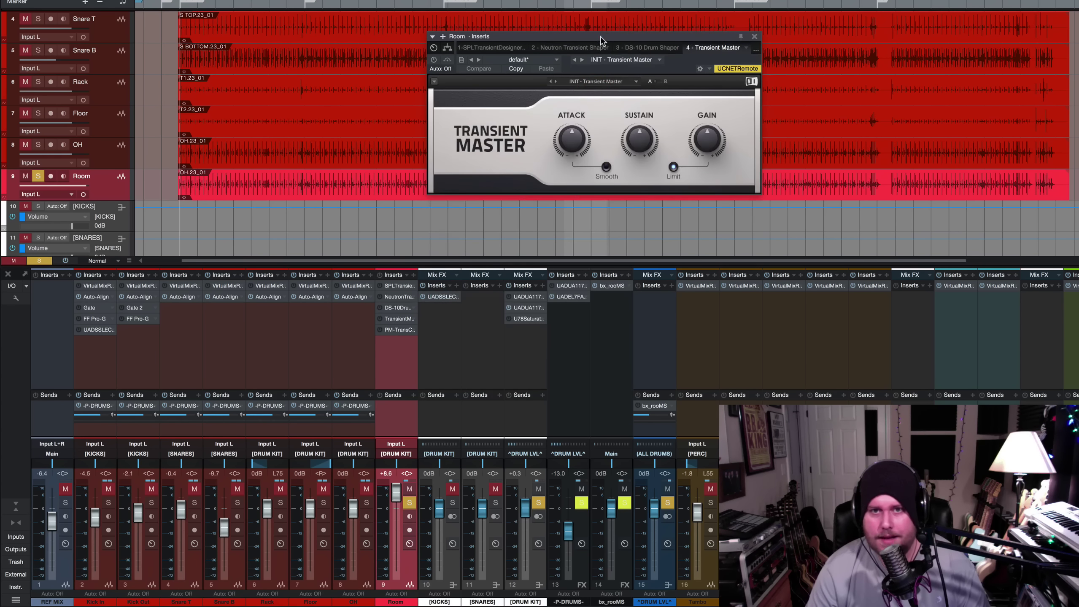
pyautogui.moveTo(600, 36); pyautogui.dragTo(494, 65)
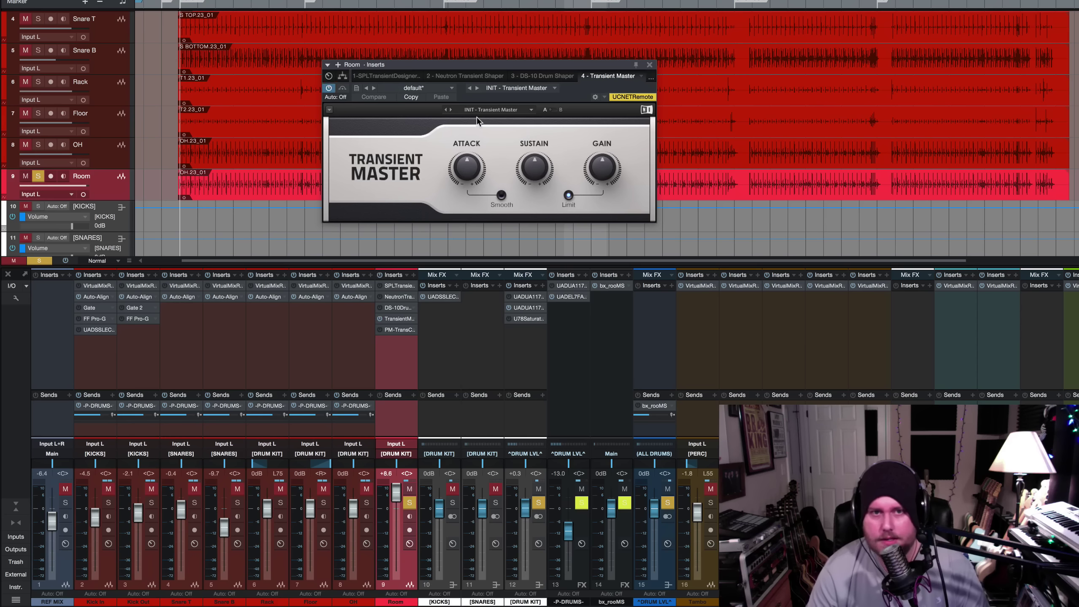
pyautogui.press('space')
pyautogui.moveTo(467, 150); pyautogui.dragTo(466, 188)
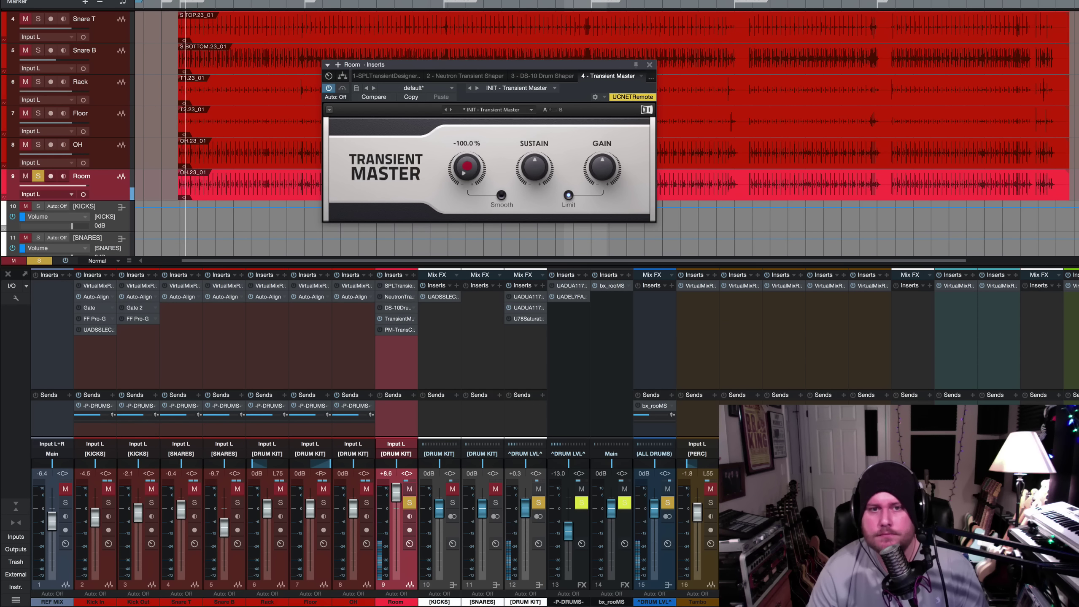
# Turn on Smooth, set Sustain to 12%, and toggle Transient Master off and on to compare
pyautogui.moveTo(537, 166)
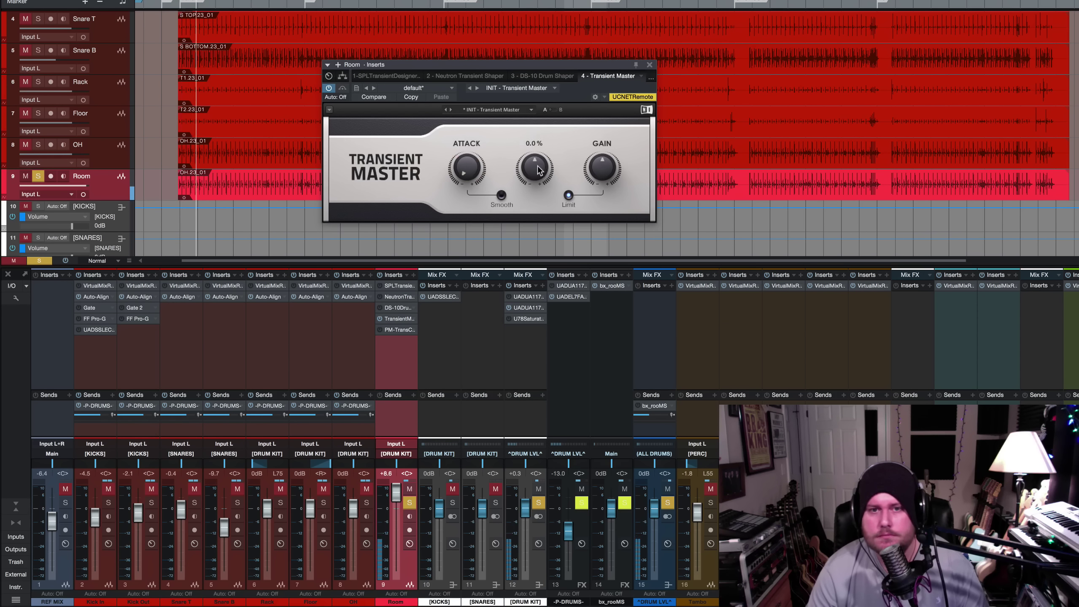
pyautogui.scroll(5, 537, 165)
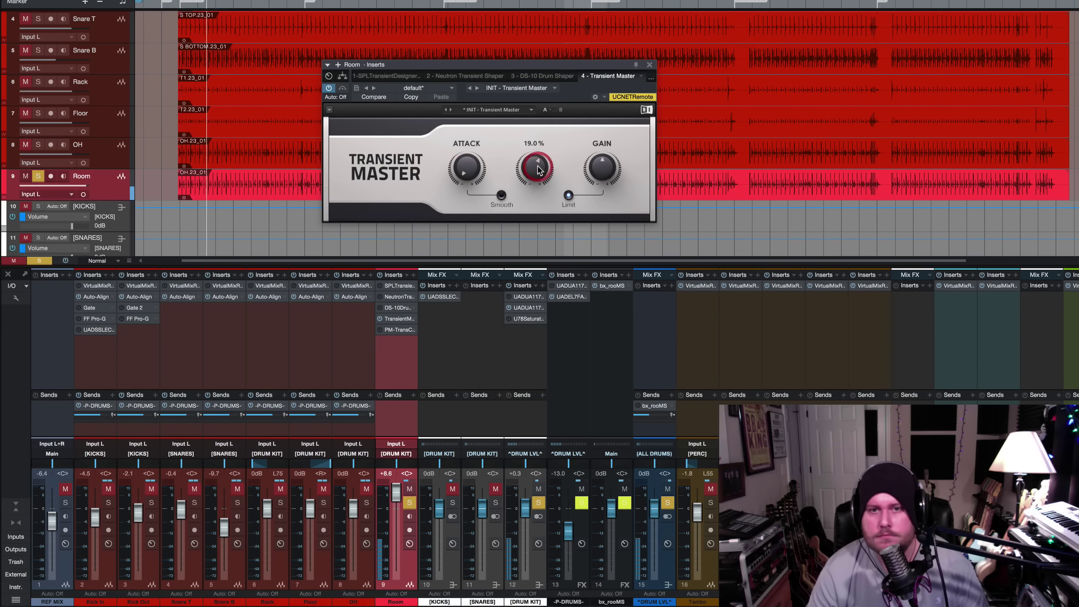
pyautogui.scroll(-4, 535, 167)
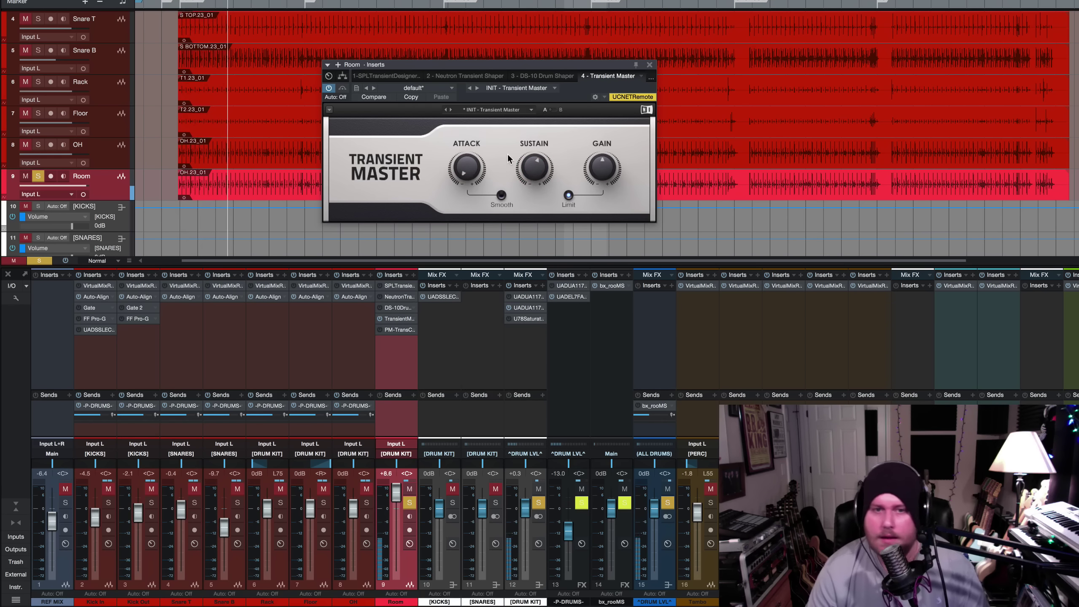
pyautogui.click(502, 195)
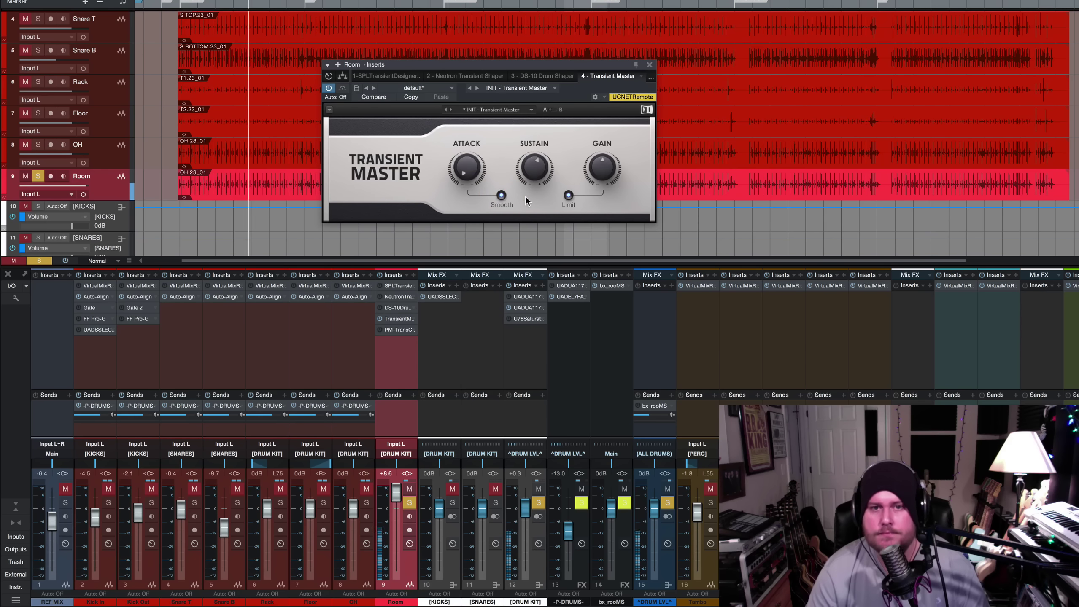
pyautogui.moveTo(535, 170); pyautogui.dragTo(535, 171)
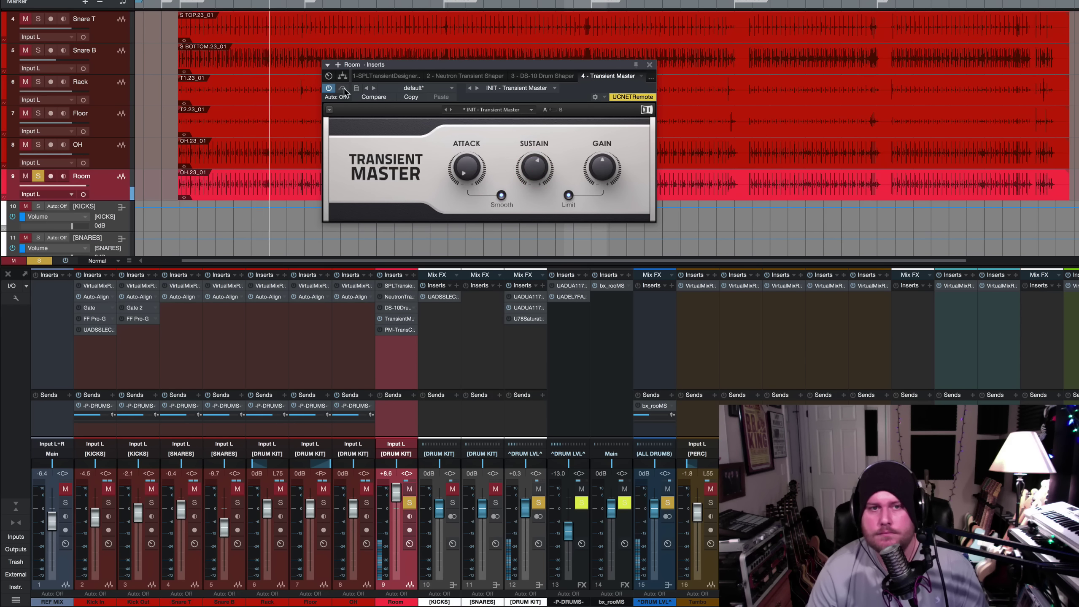
pyautogui.click(328, 88)
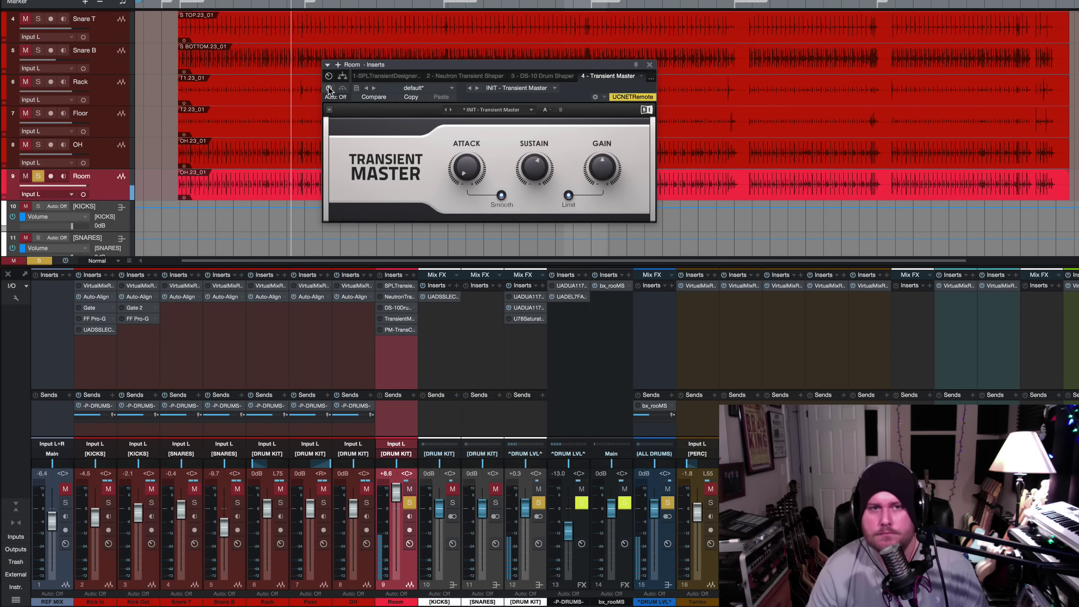
pyautogui.click(329, 88)
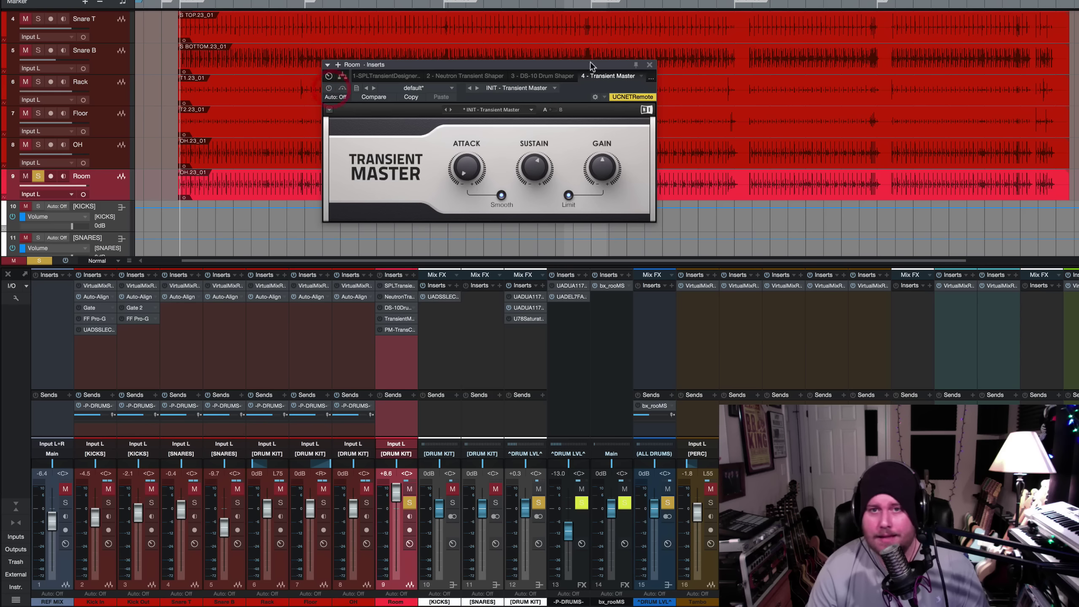
# Bring up the PM-TransControl plugin from the Room inserts and reposition its window
pyautogui.click(651, 78)
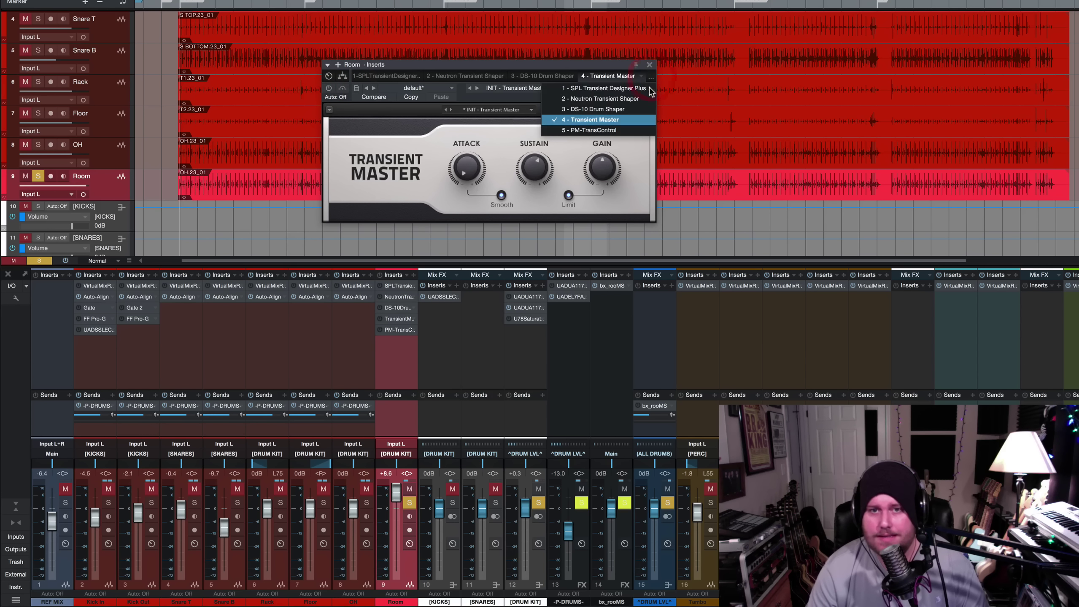
pyautogui.click(642, 131)
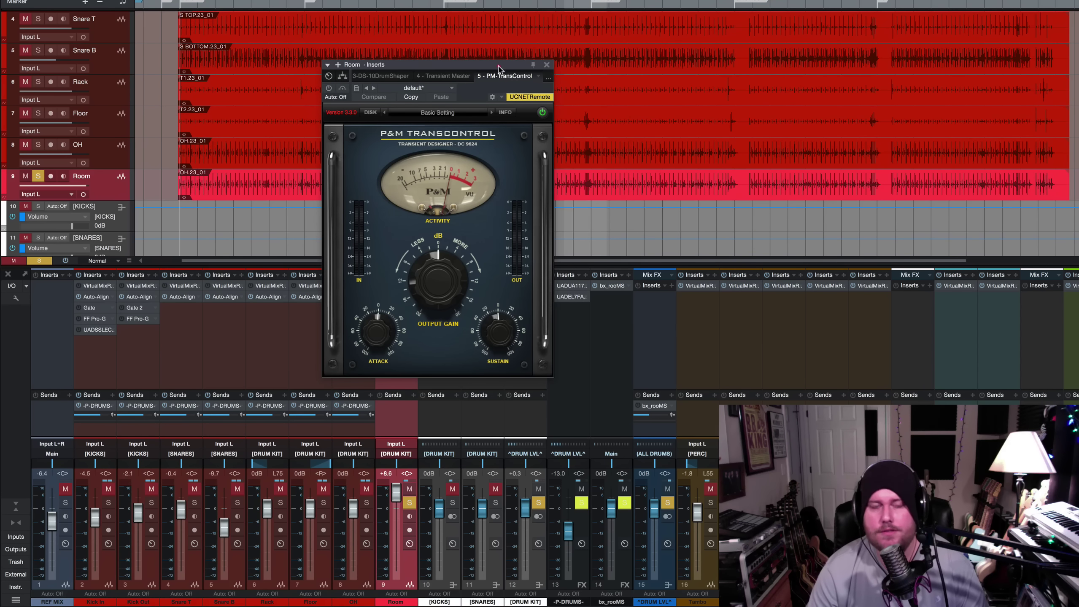
pyautogui.moveTo(498, 68); pyautogui.dragTo(518, 28)
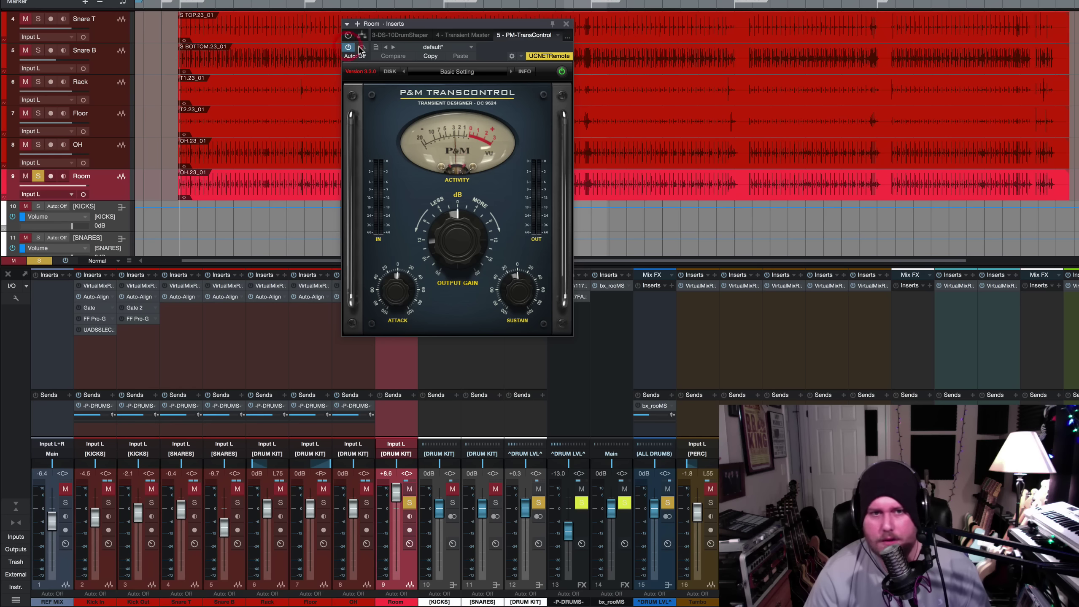
pyautogui.moveTo(472, 22); pyautogui.dragTo(549, 42)
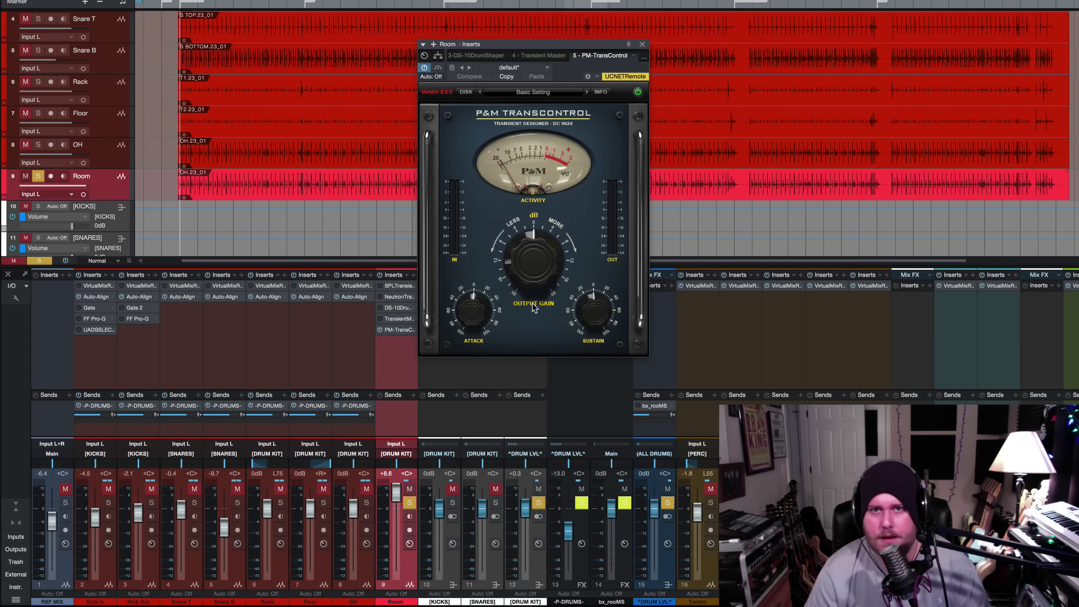
# Audition TransControl with its Attack adjusted and Sustain at about 21%, then stop and bypass it
pyautogui.press('space')
pyautogui.click(475, 313)
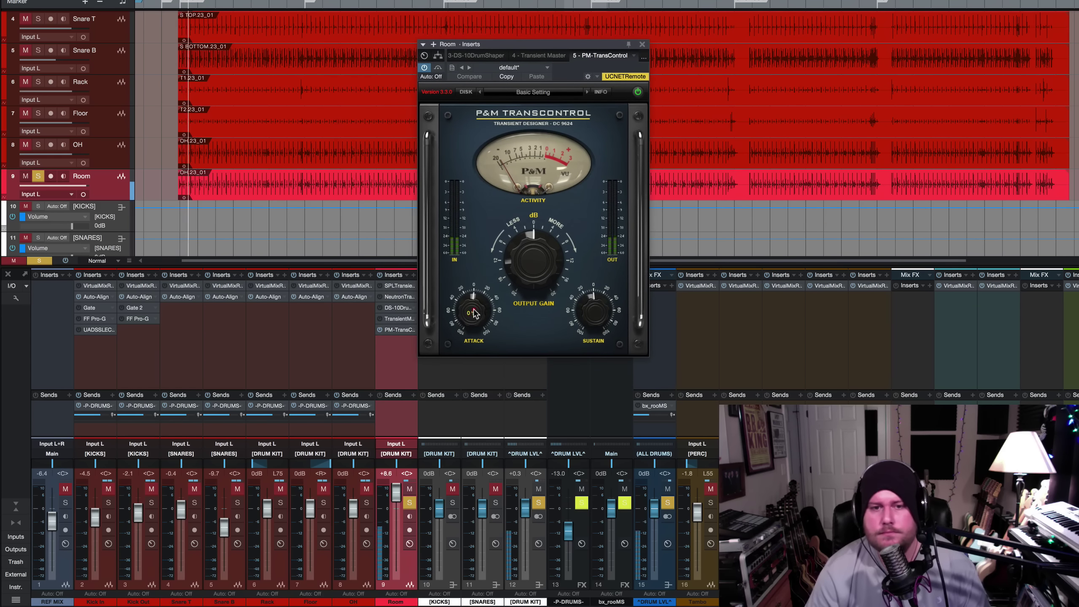
pyautogui.moveTo(590, 318); pyautogui.dragTo(590, 307)
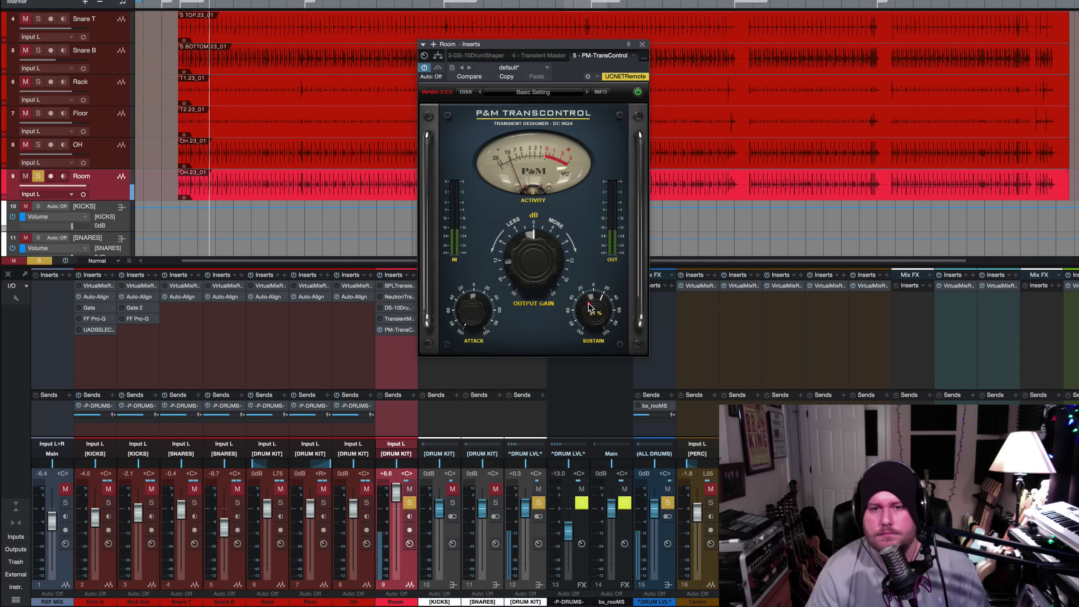
pyautogui.click(439, 67)
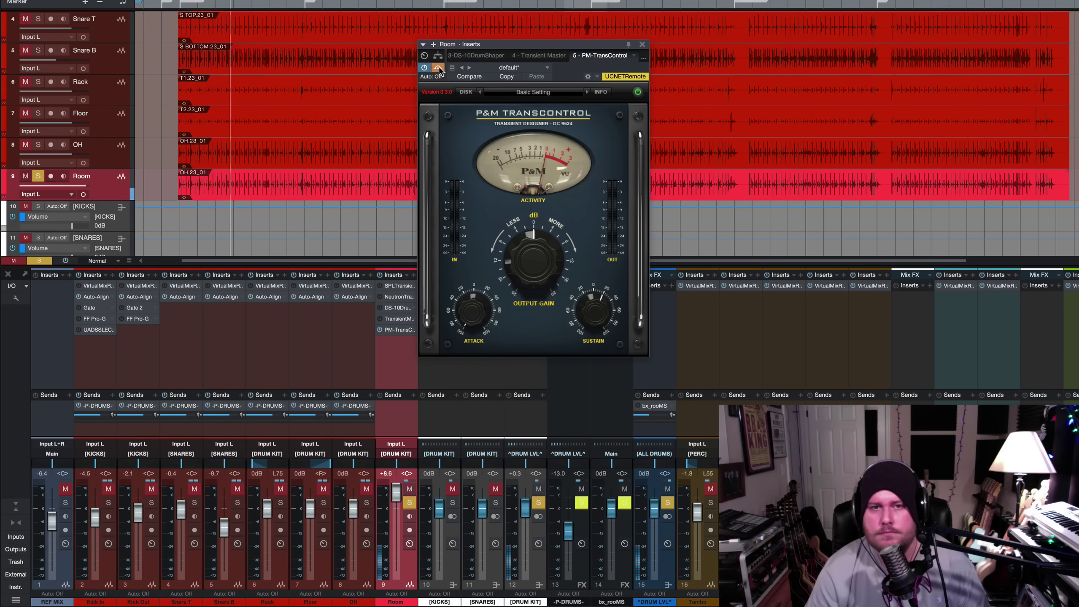
pyautogui.click(438, 68)
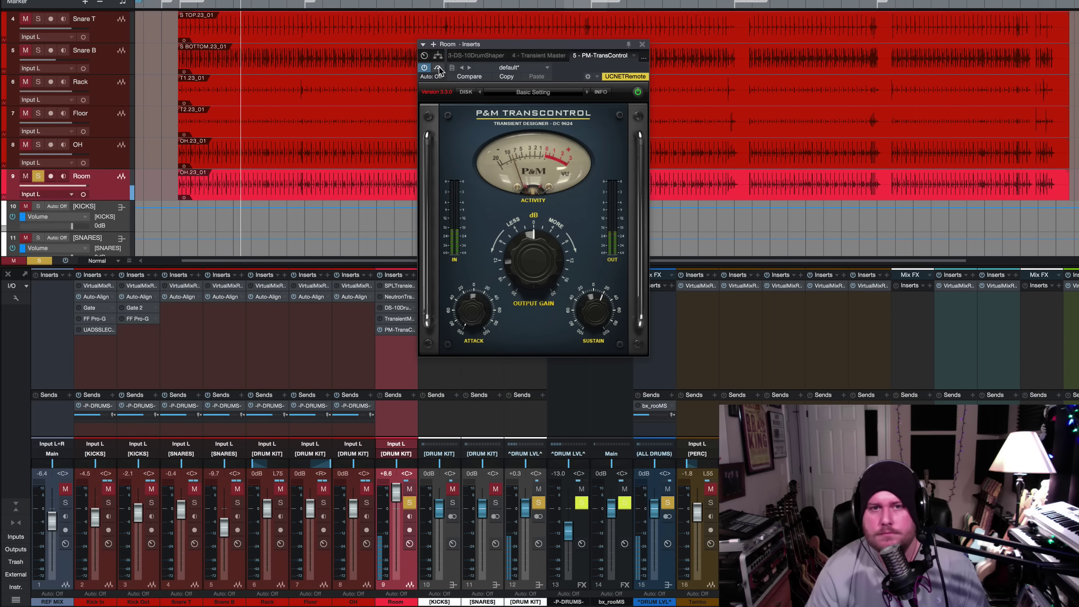
pyautogui.press('space')
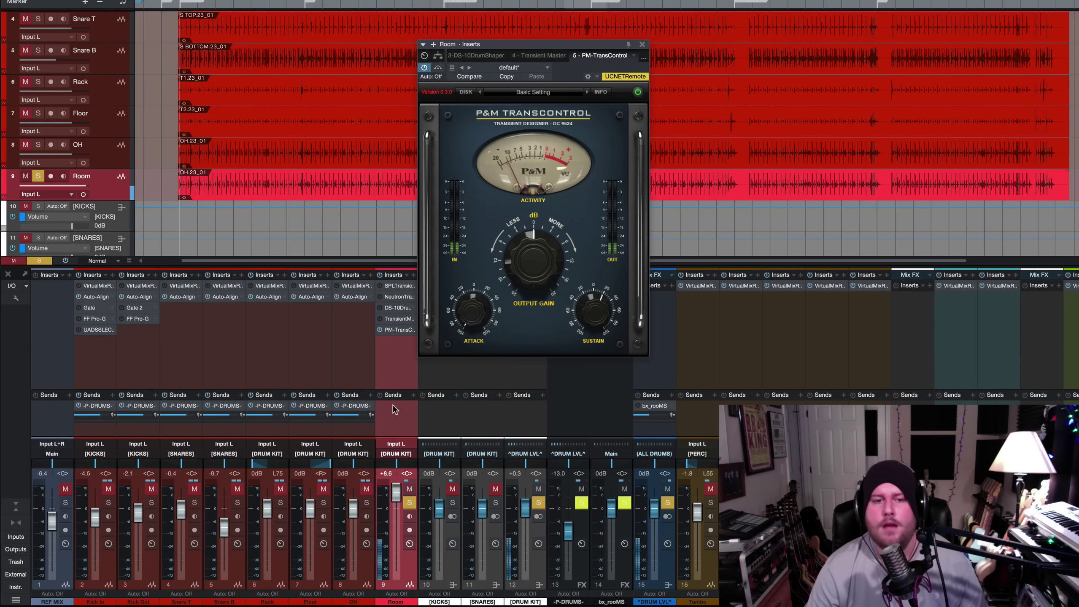
pyautogui.click(380, 331)
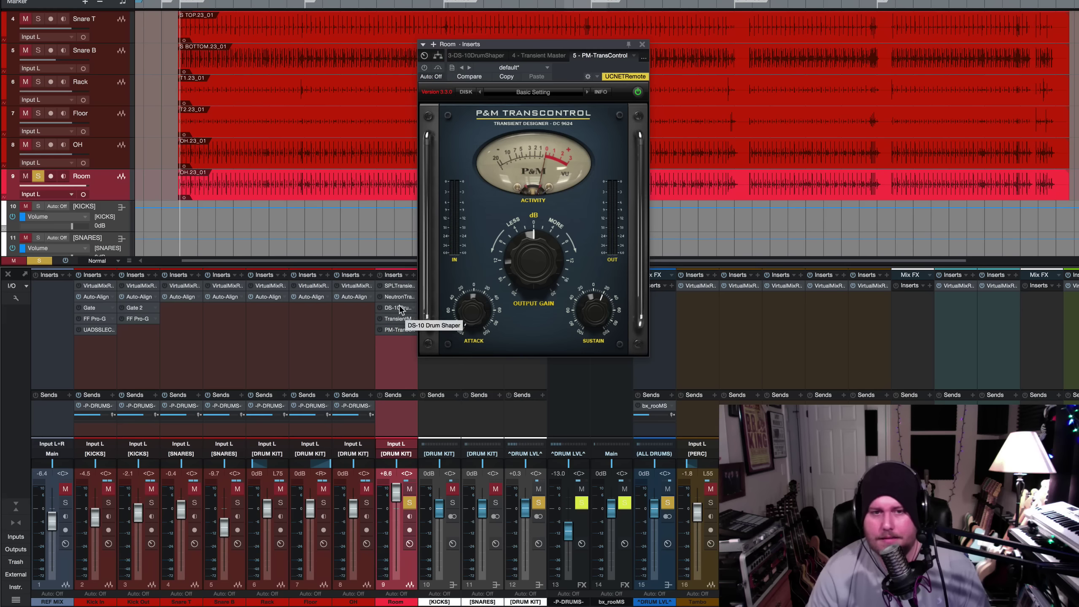
# Set the DS-10 Mojo to -19% during playback, then unsolo Room and pull its fader to -∞
pyautogui.click(476, 56)
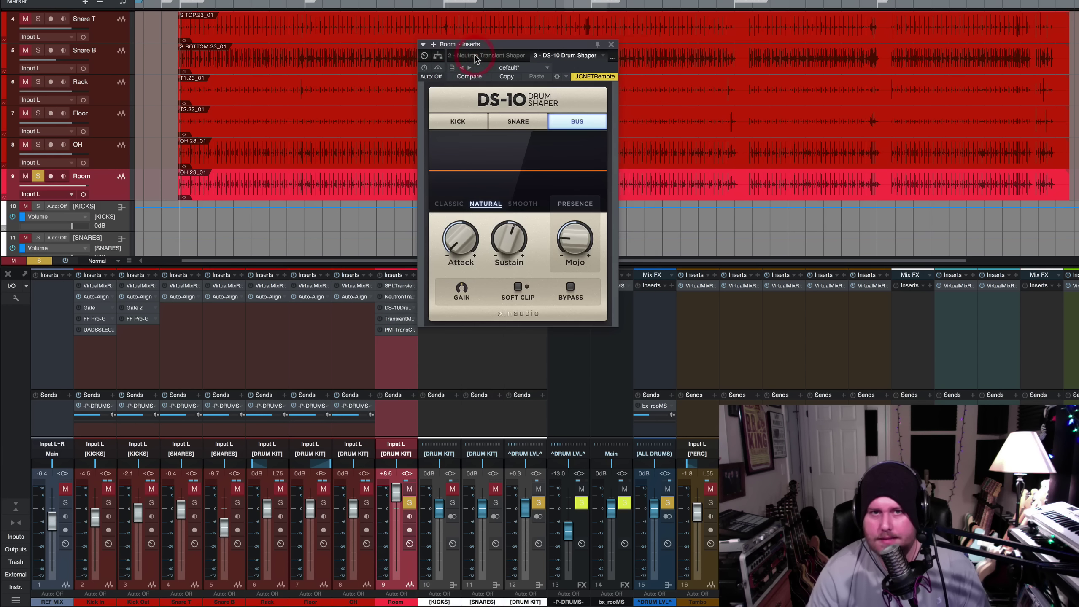
pyautogui.moveTo(500, 48); pyautogui.dragTo(523, 30)
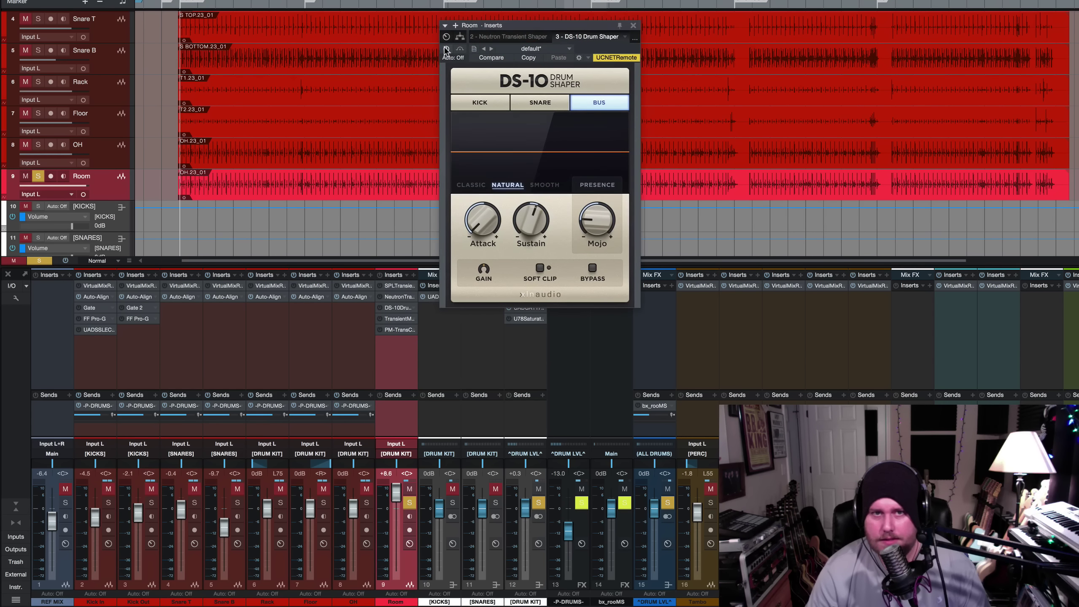
pyautogui.press('space')
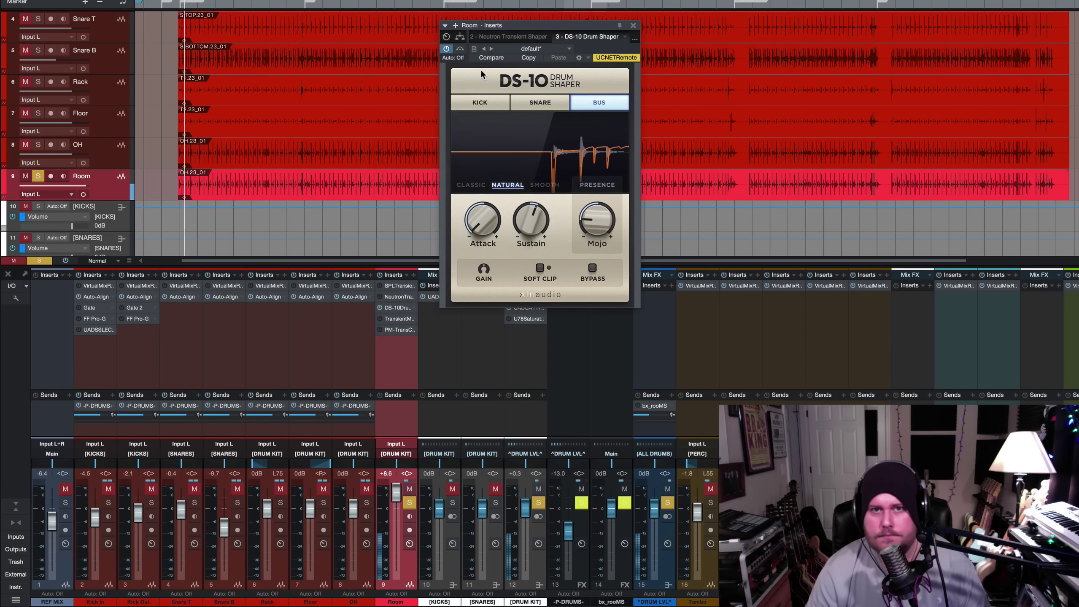
pyautogui.moveTo(527, 25); pyautogui.dragTo(524, 26)
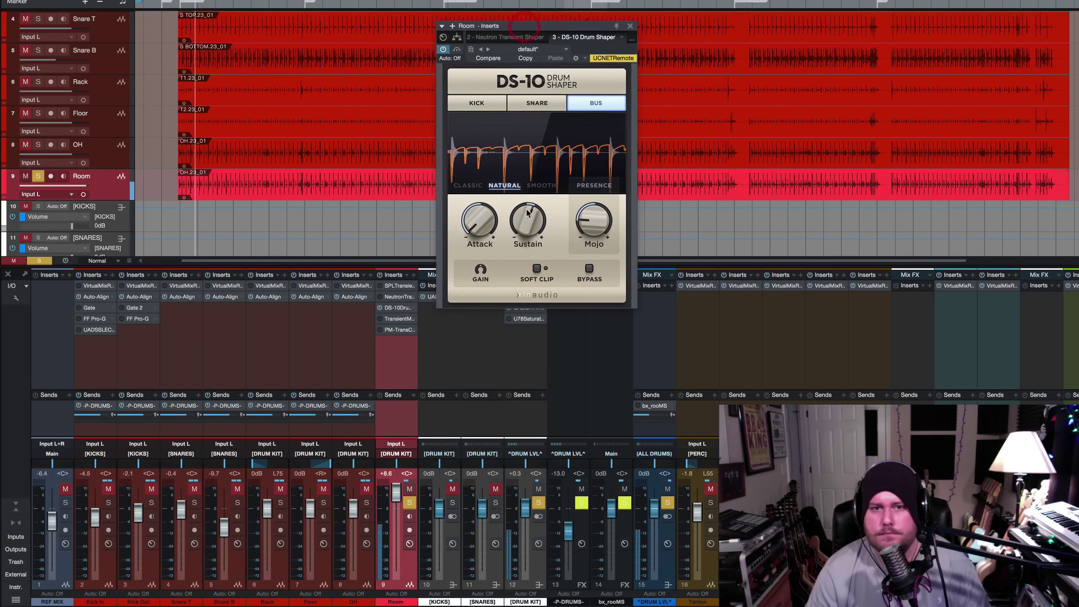
pyautogui.moveTo(594, 221); pyautogui.dragTo(592, 161)
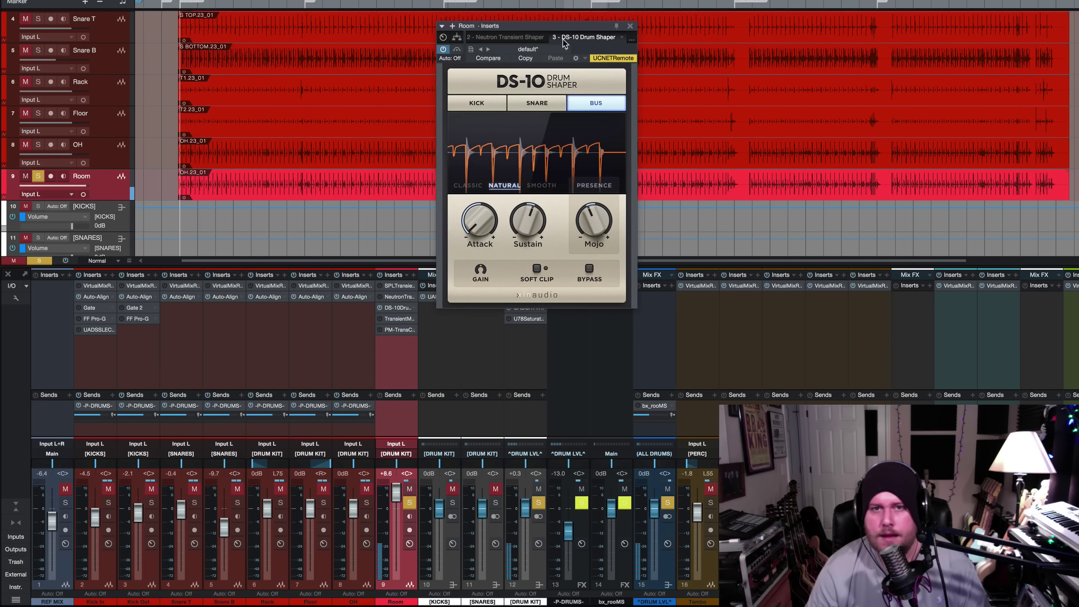
pyautogui.press('space')
pyautogui.click(410, 502)
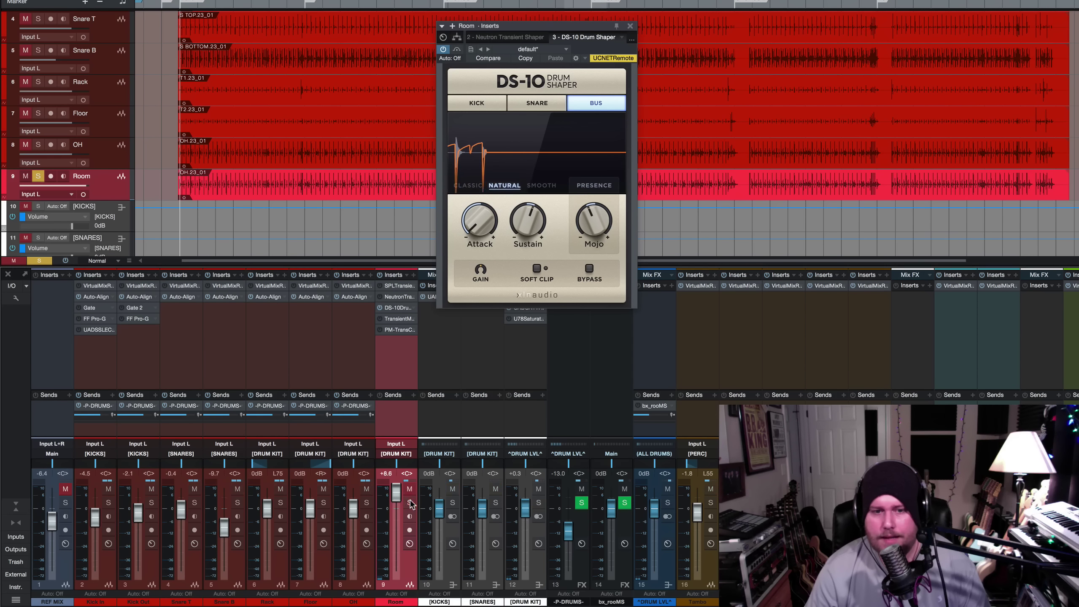
pyautogui.moveTo(395, 563); pyautogui.dragTo(396, 572)
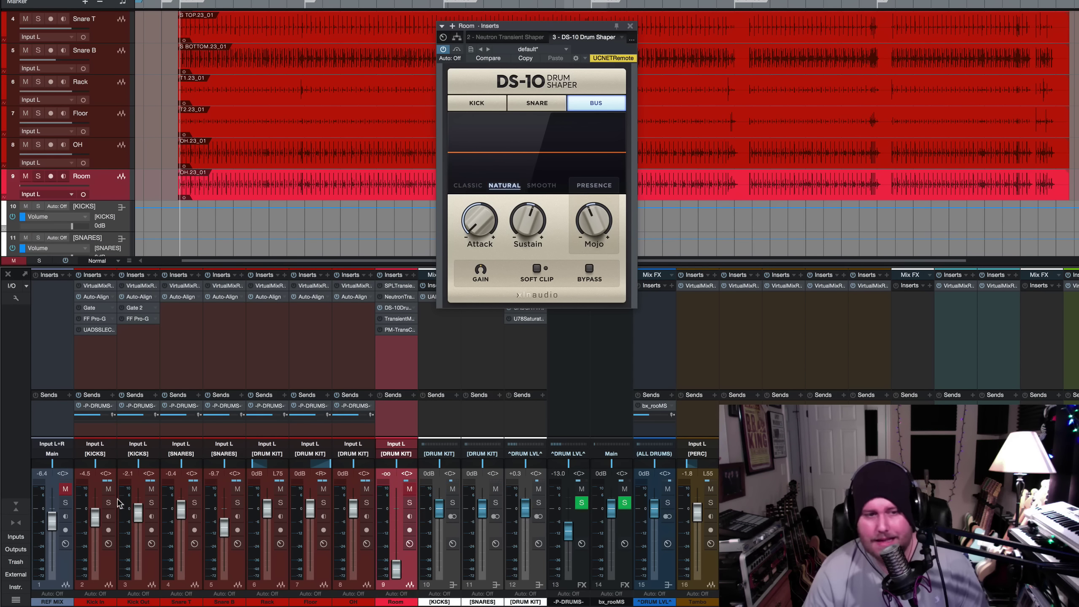
# Solo drum channels 2–8 and bring the Room fader up to -27.6 dB while listening
pyautogui.moveTo(110, 504); pyautogui.dragTo(333, 522)
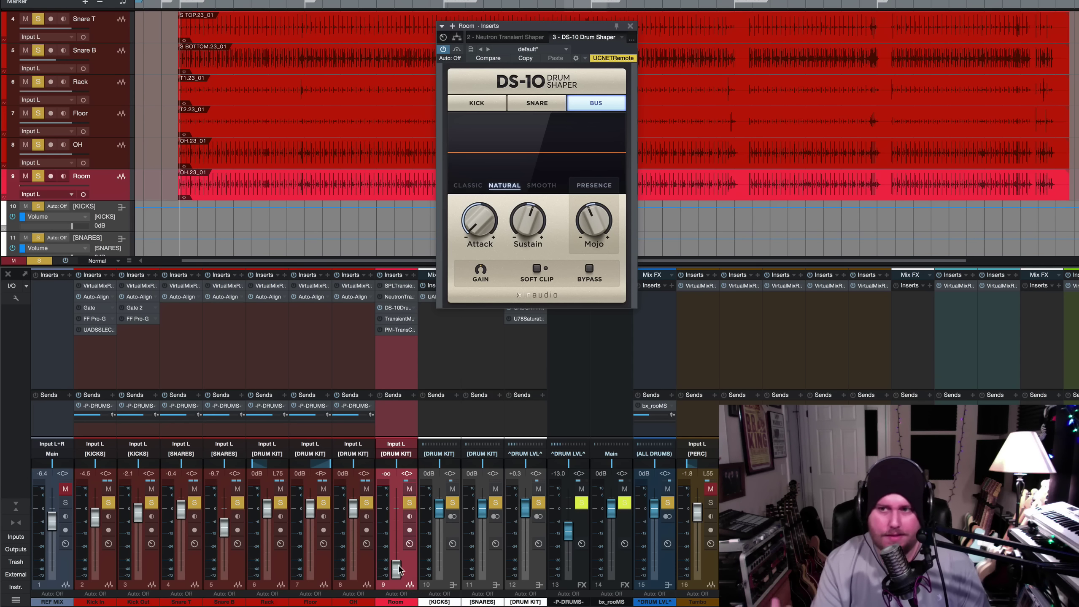
pyautogui.press('space')
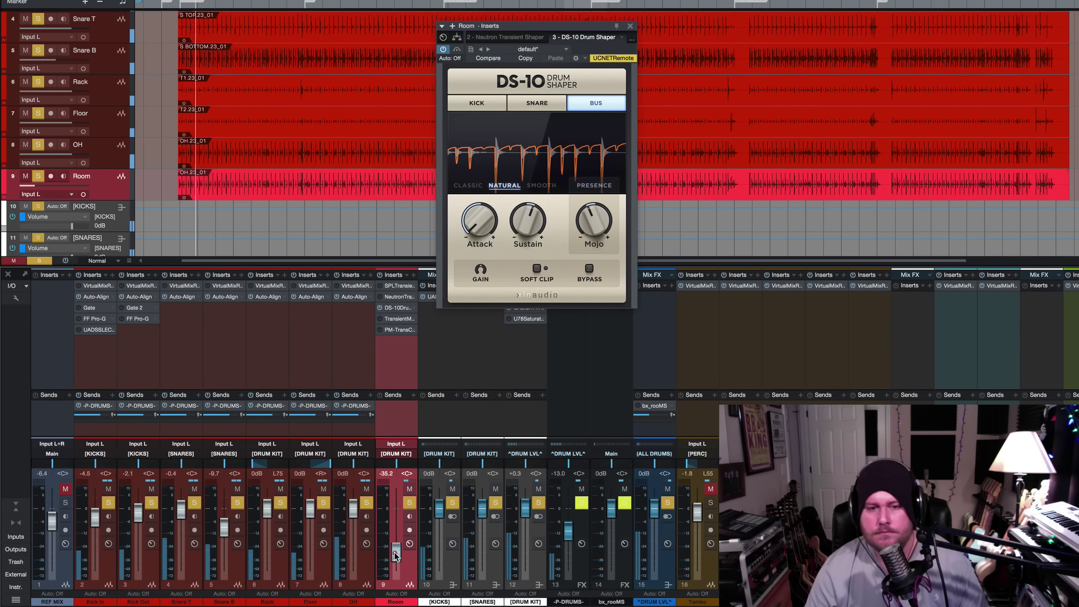
pyautogui.moveTo(395, 567); pyautogui.dragTo(395, 521)
pyautogui.press('space')
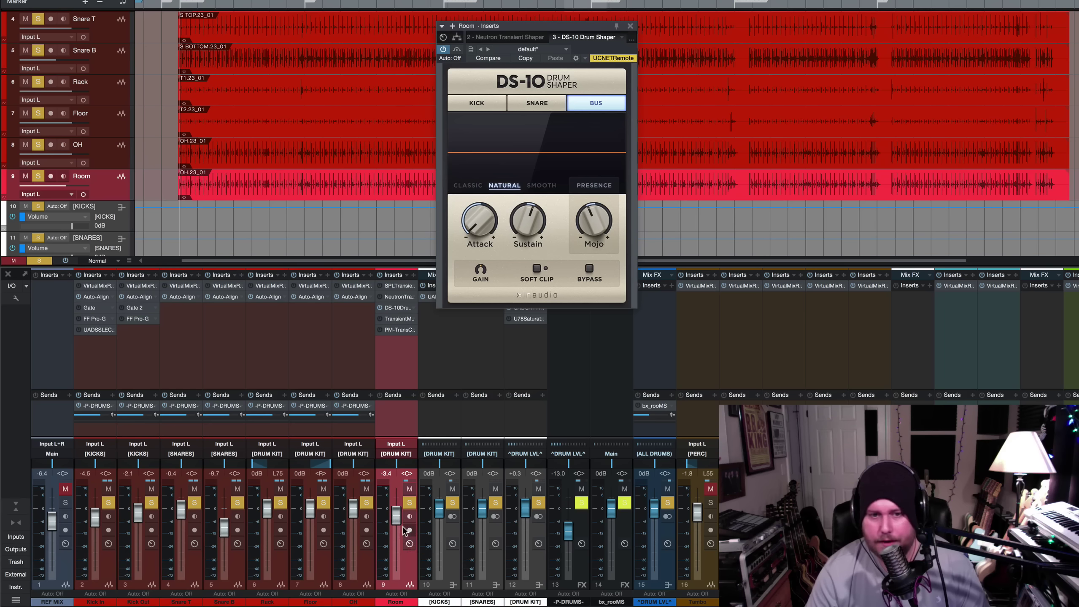
# Push Room to +8.1 dB, toggle its Solo off and on, then settle the fader at -1.5 dB
pyautogui.press('space')
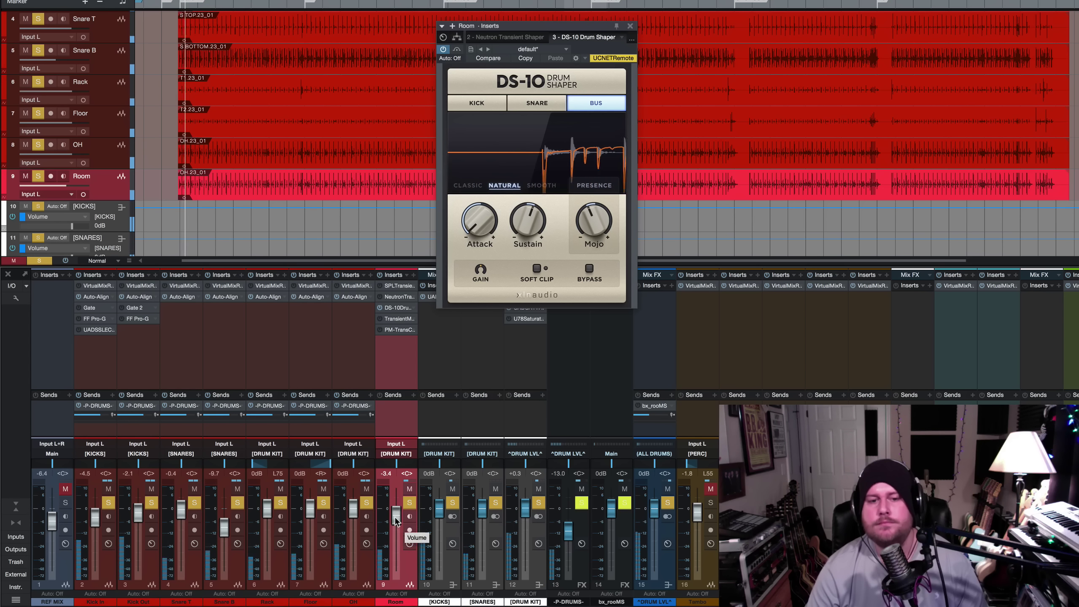
pyautogui.moveTo(395, 520)
pyautogui.mouseDown()
pyautogui.moveTo(396, 496)
pyautogui.moveTo(395, 509)
pyautogui.mouseUp()
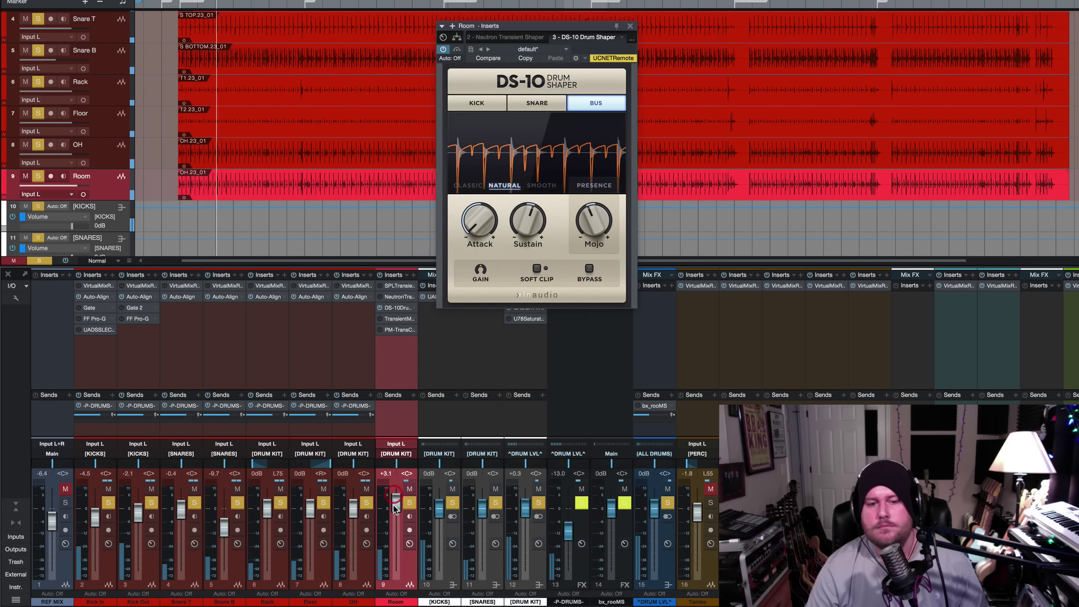
pyautogui.click(410, 502)
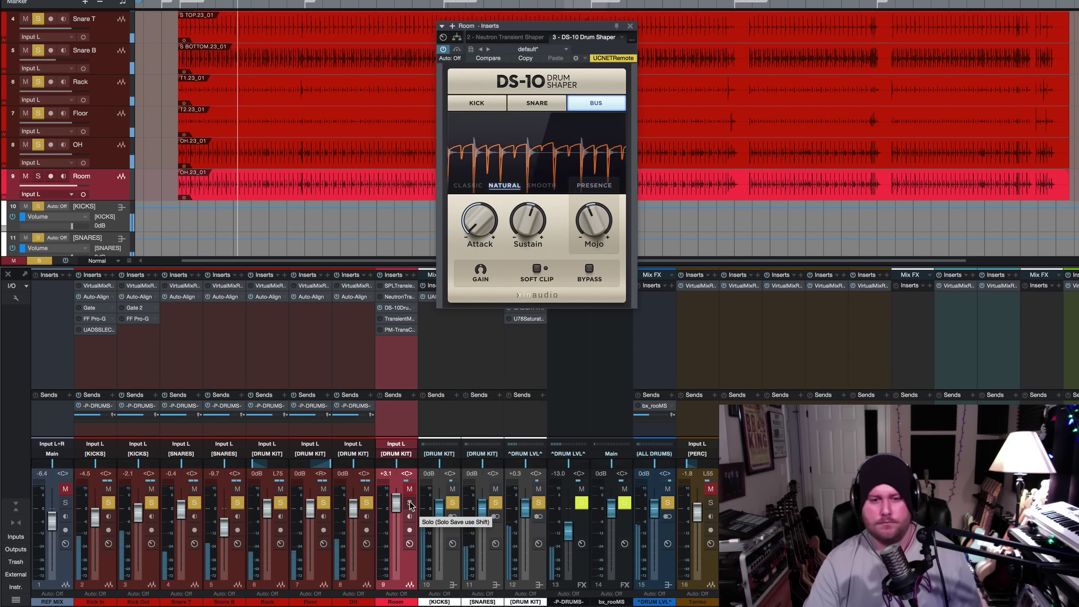
pyautogui.click(410, 503)
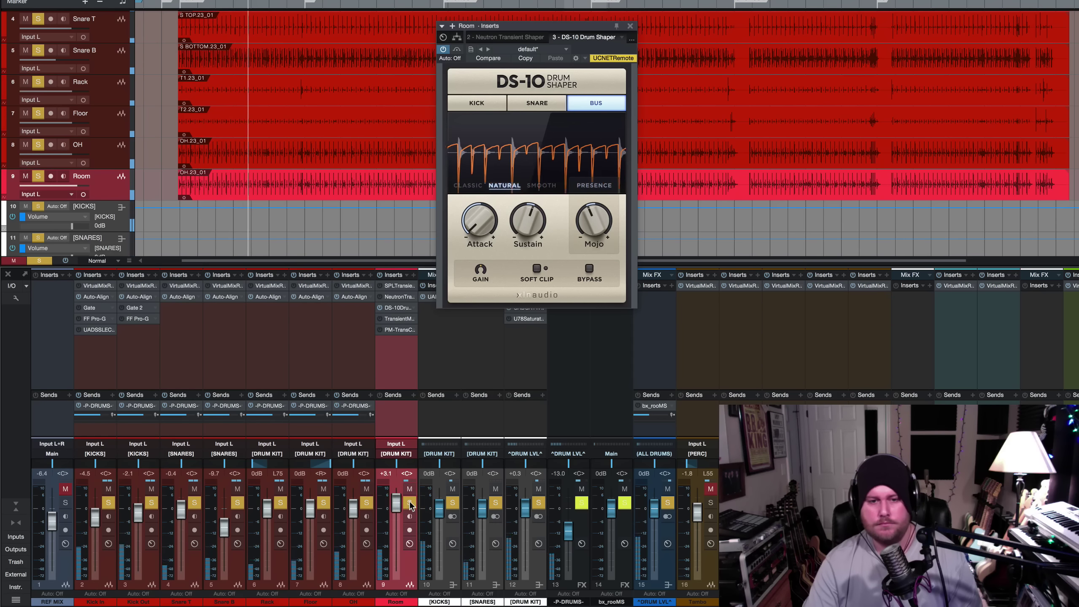
pyautogui.moveTo(396, 503); pyautogui.dragTo(396, 512)
pyautogui.press('space')
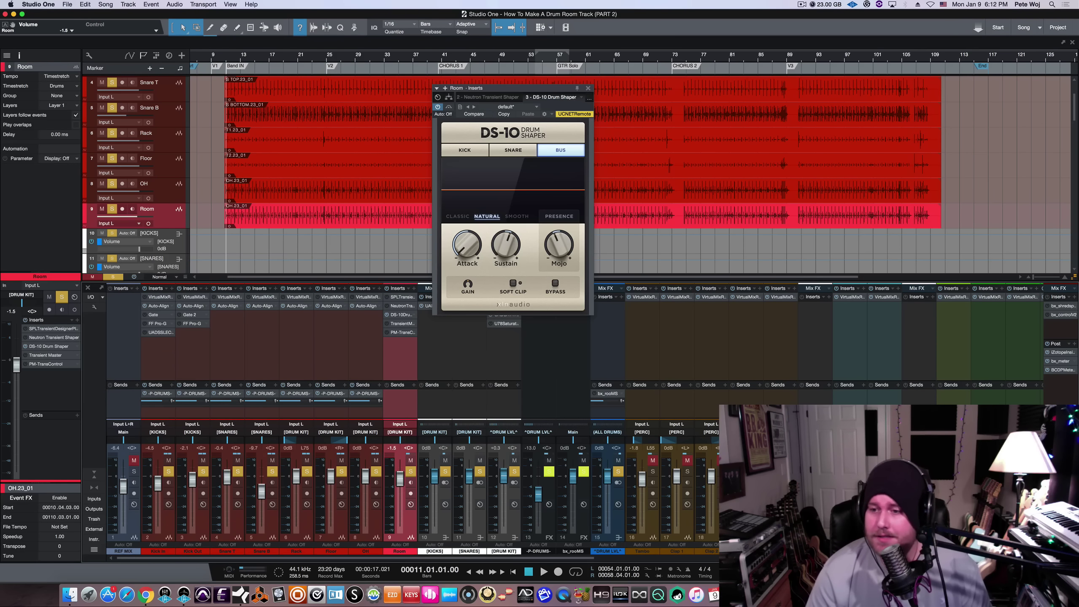
# Clear all solos, play the full drum mix, toggle Room's Mute to compare, and trim its level
pyautogui.hotkey('alt', 's')
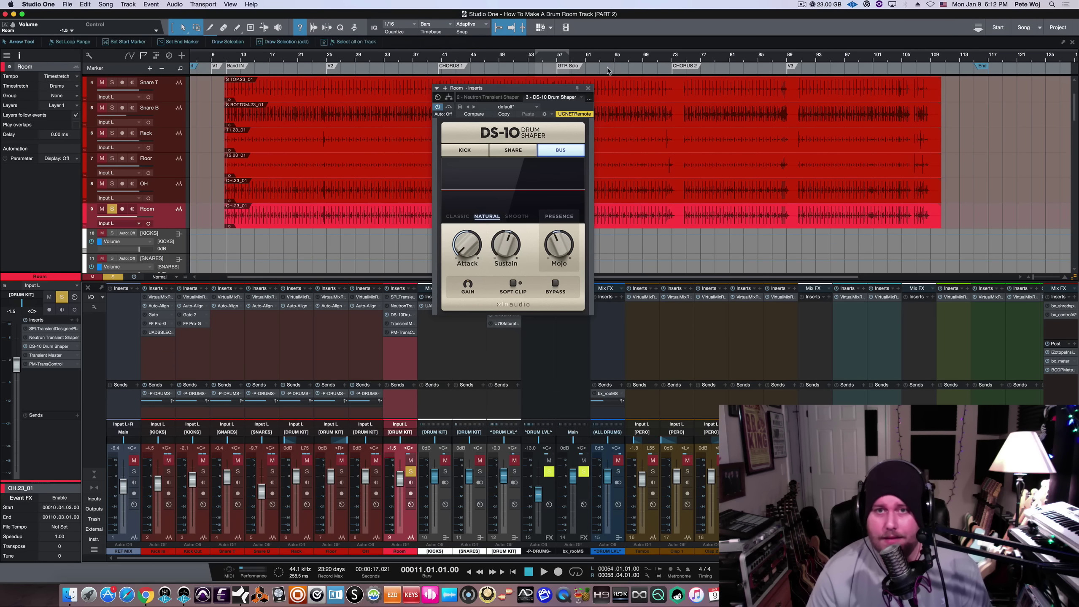
pyautogui.press('space')
pyautogui.click(410, 471)
pyautogui.click(410, 461)
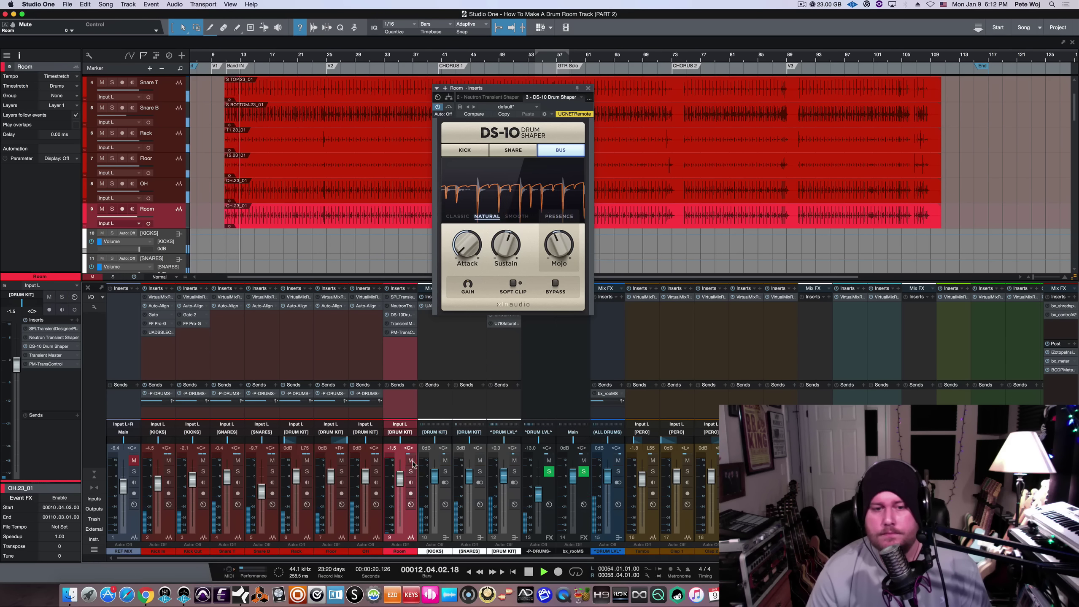
pyautogui.click(410, 461)
pyautogui.moveTo(399, 477)
pyautogui.mouseDown()
pyautogui.moveTo(399, 530)
pyautogui.moveTo(399, 478)
pyautogui.mouseUp()
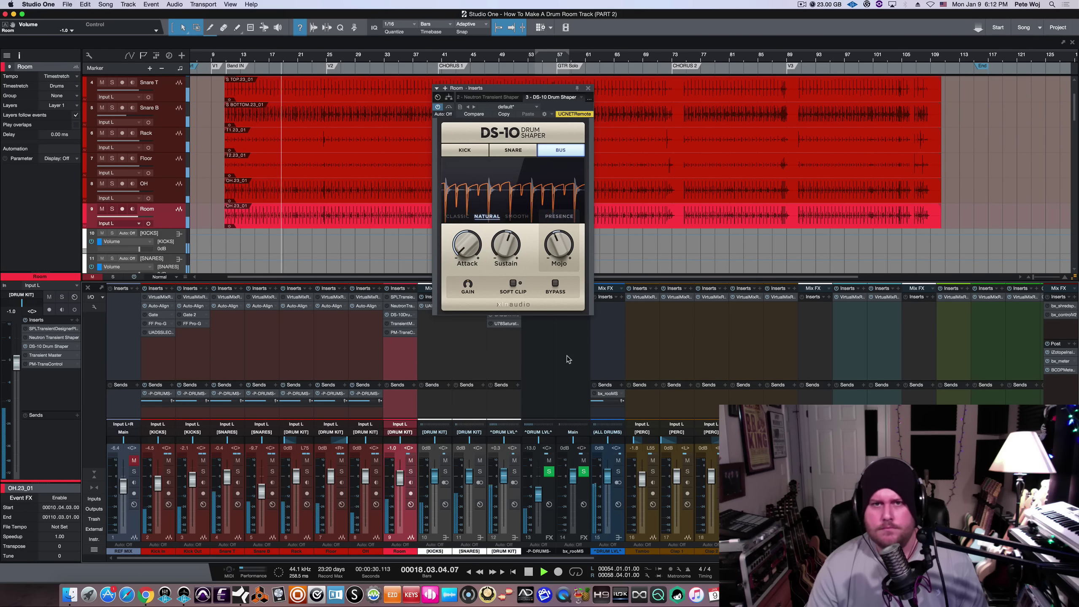
# Compare the mix again with Room muted and unmuted, leaving it unmuted near -1 dB, and stop
pyautogui.moveTo(547, 89); pyautogui.dragTo(552, 68)
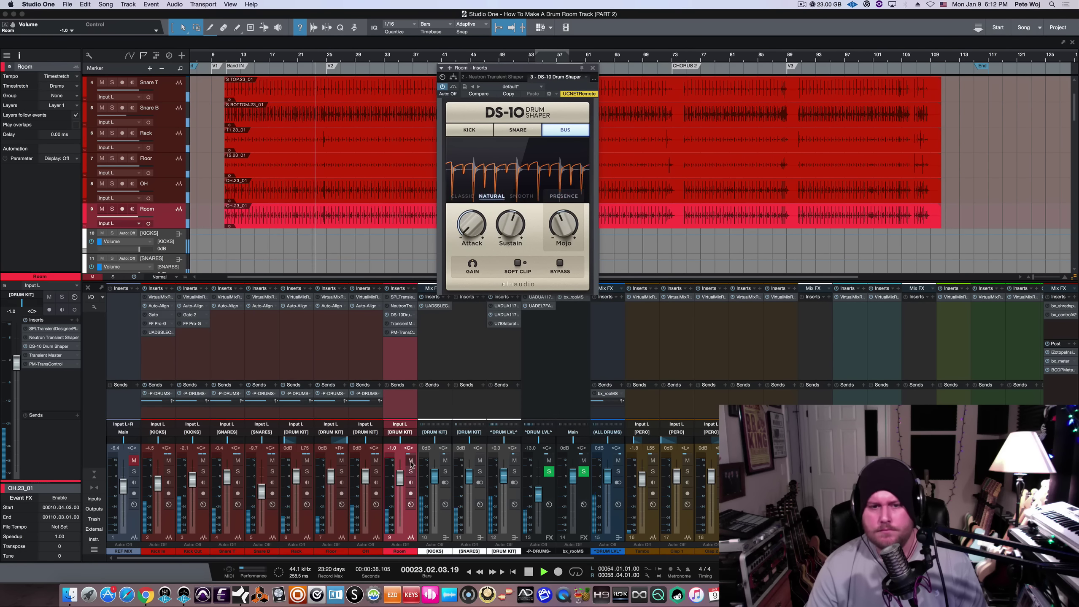
pyautogui.press('space')
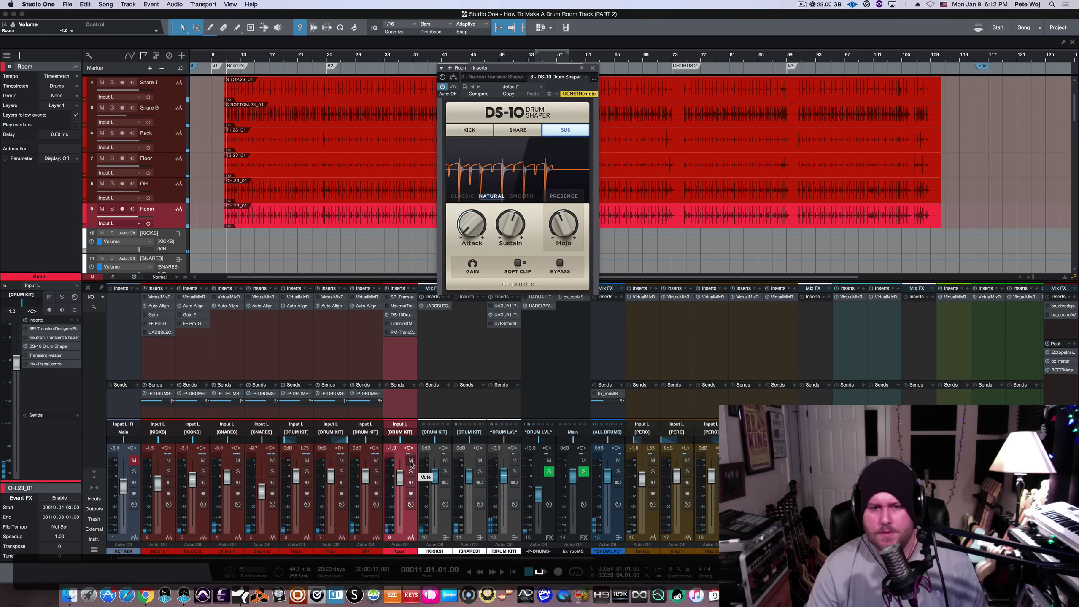
pyautogui.click(411, 460)
pyautogui.press('space')
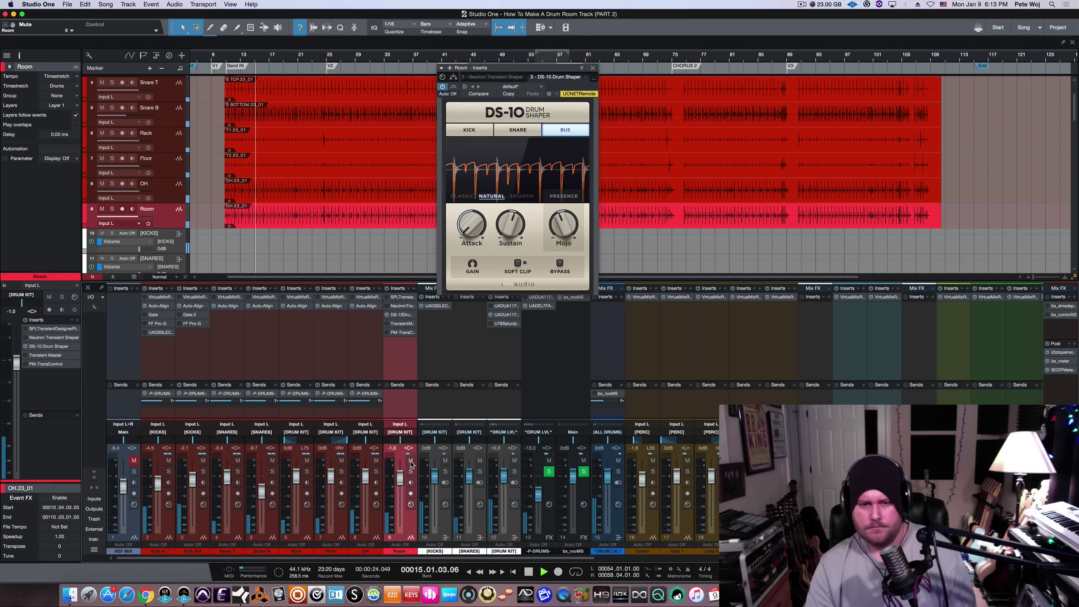
pyautogui.click(411, 461)
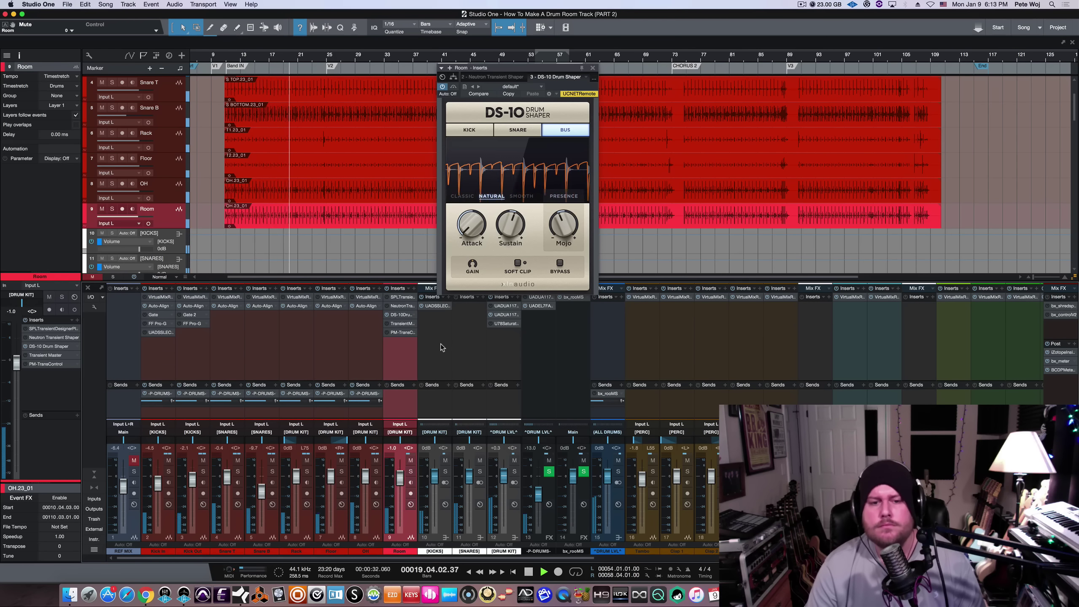
pyautogui.press('space')
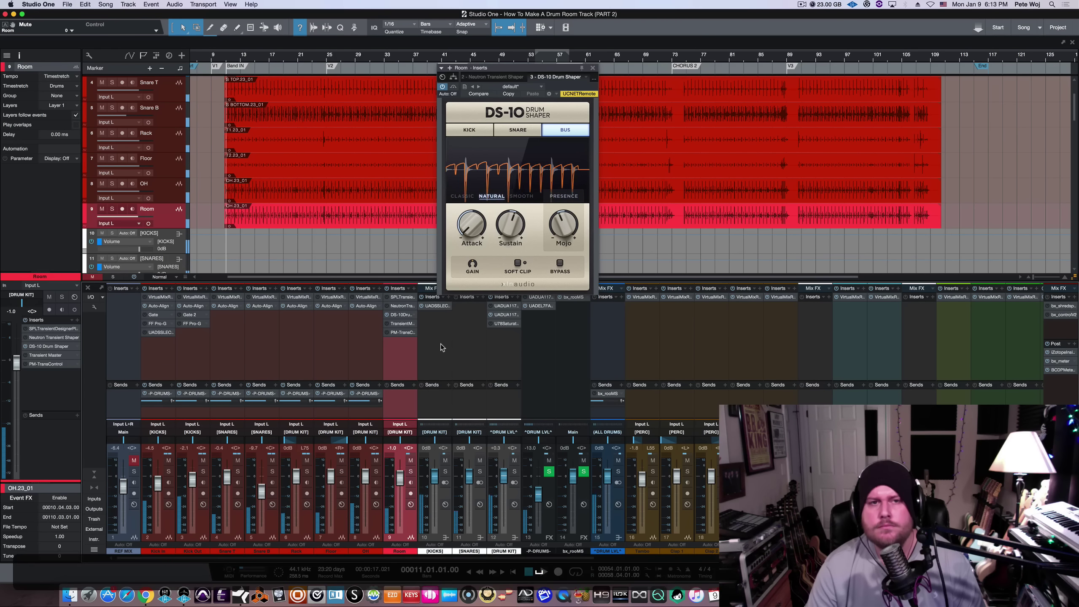